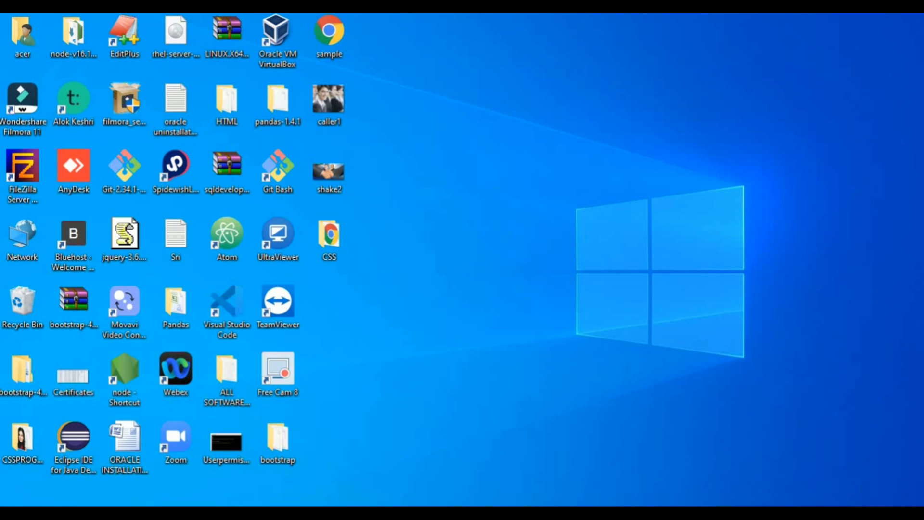
Launch Notepad from the Start search and maximize its blank untitled window
{"action": "key", "text": "super"}
{"action": "type", "text": "n"}
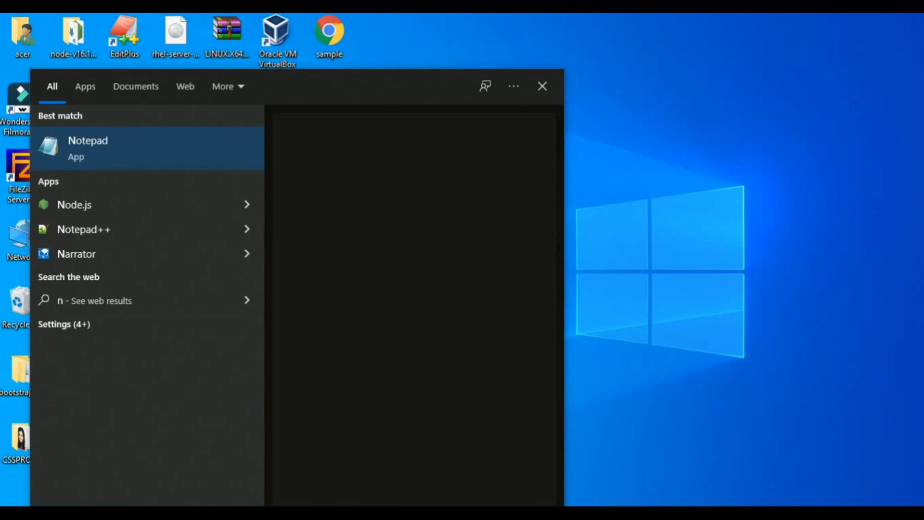
{"action": "type", "text": "ote"}
{"action": "key", "text": "Return"}
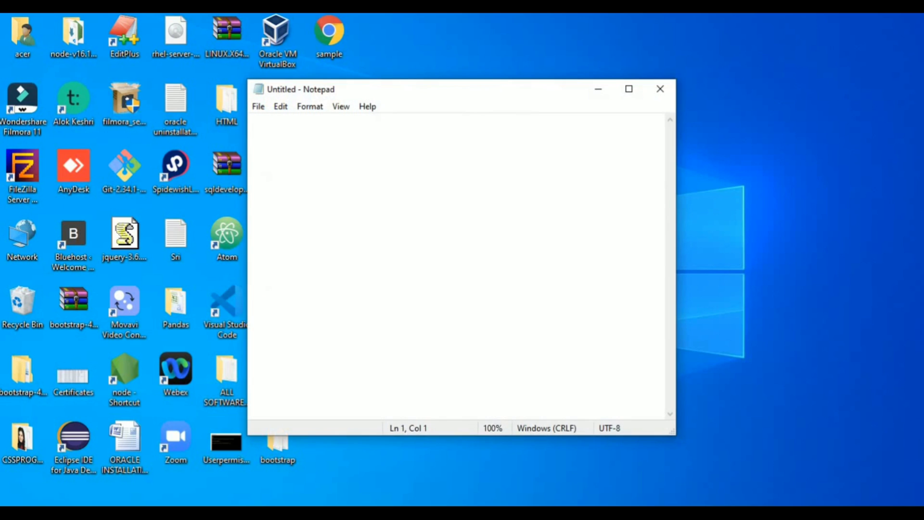
{"action": "left_click", "coordinate": [626, 90]}
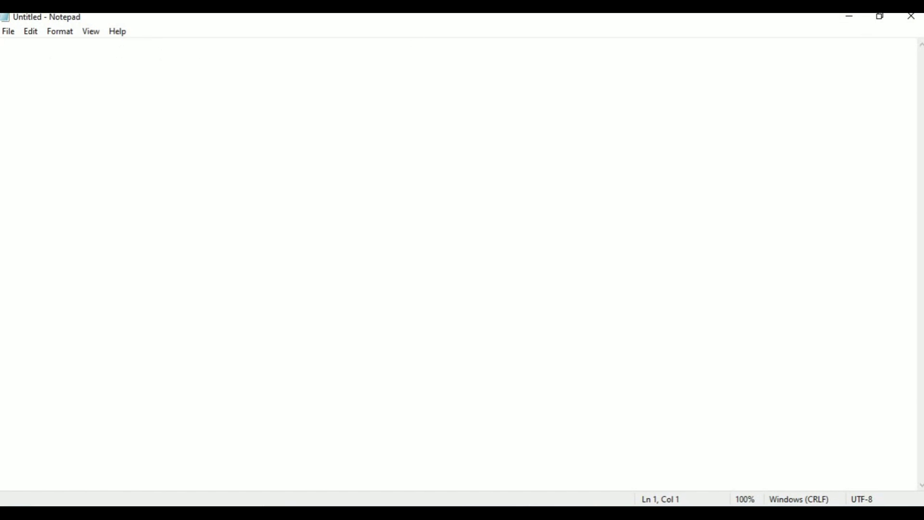
Save the blank document as image.html in the Desktop CSS folder
{"action": "left_click", "coordinate": [7, 33]}
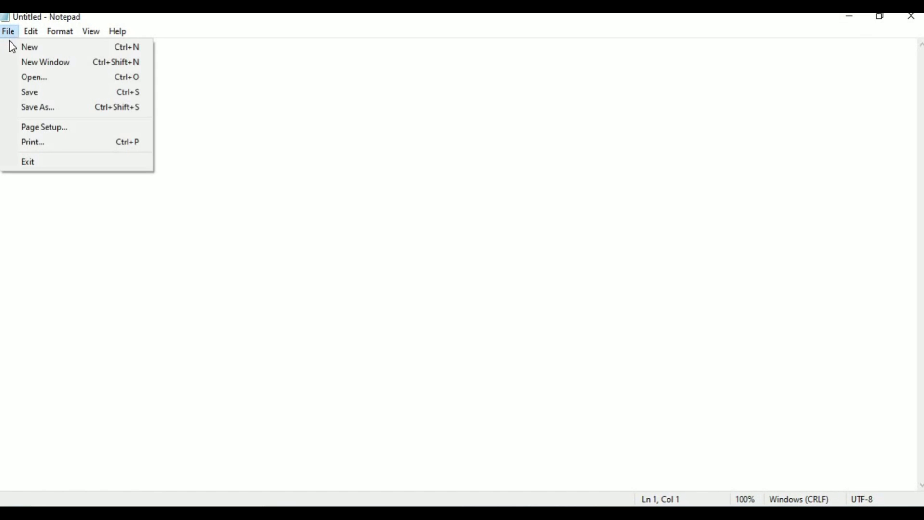
{"action": "left_click", "coordinate": [28, 110]}
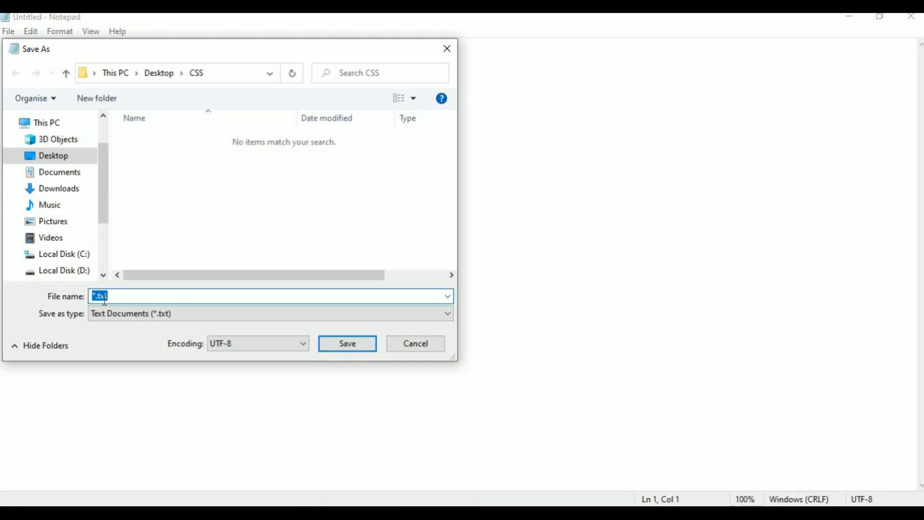
{"action": "type", "text": "image.html"}
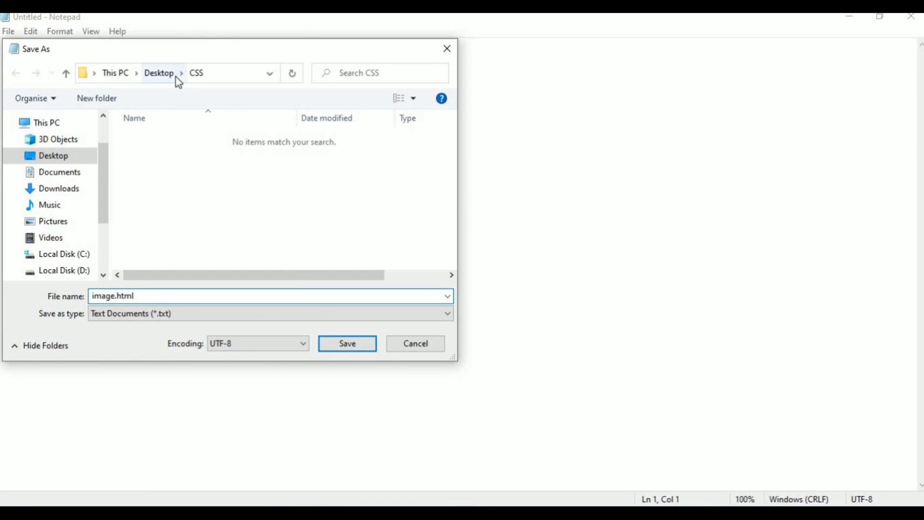
{"action": "left_click", "coordinate": [347, 342]}
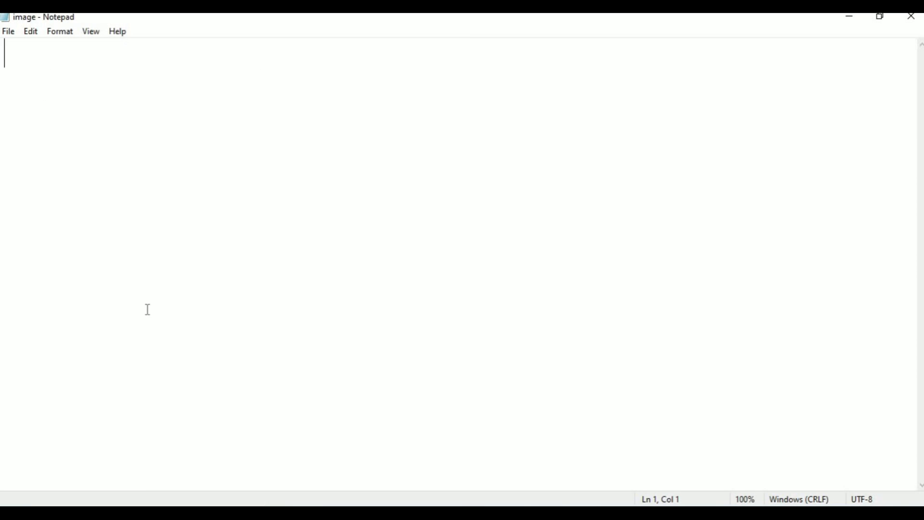
{"action": "type", "text": "<html>"}
Enter the <html> and <head> lines and a BackGround Image title line, fixing closing-tag typos
{"action": "key", "text": "Return"}
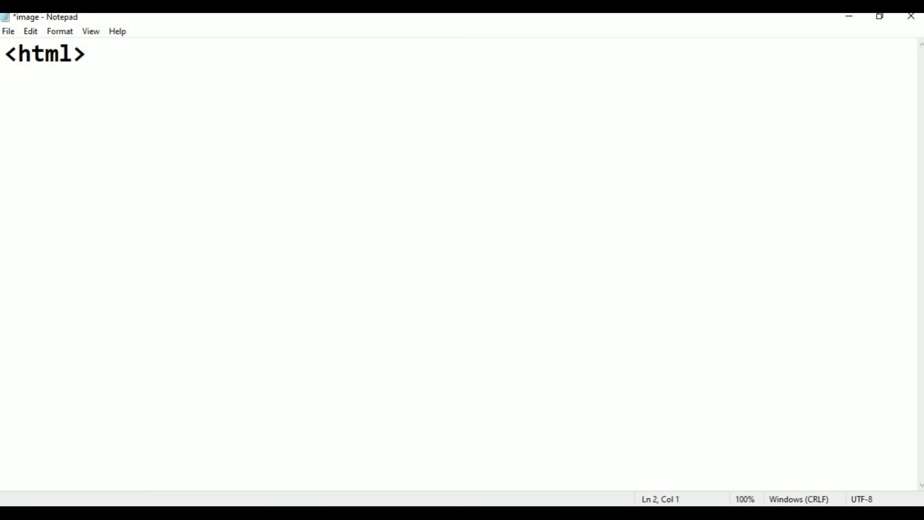
{"action": "type", "text": "<head>"}
{"action": "key", "text": "Return"}
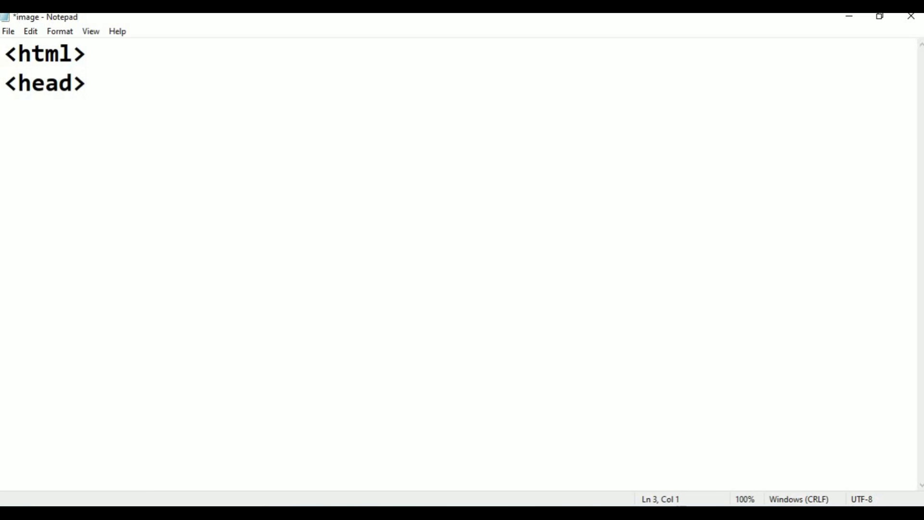
{"action": "type", "text": "<tile>"}
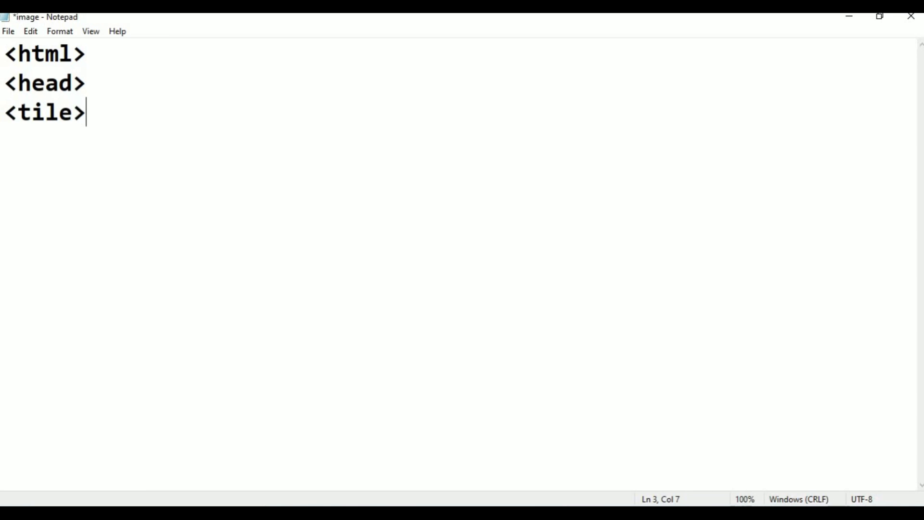
{"action": "type", "text": "BackGround Image"}
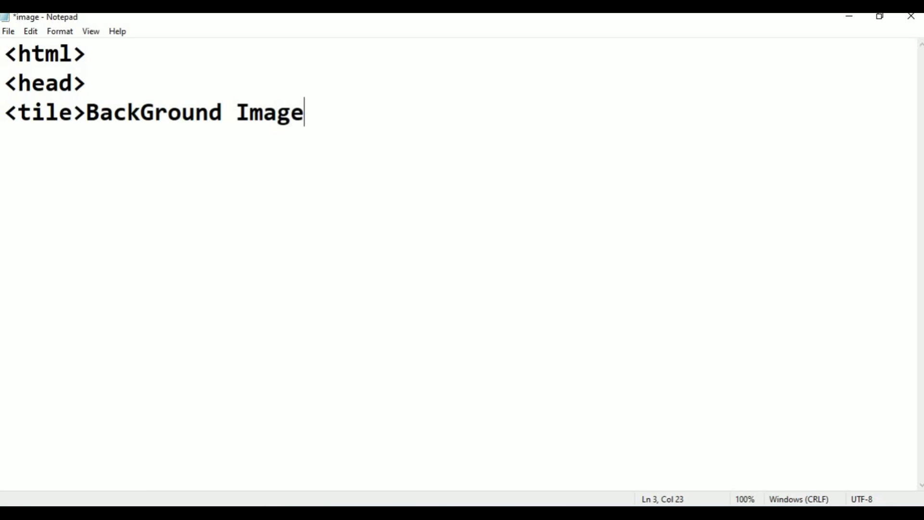
{"action": "type", "text": "</h"}
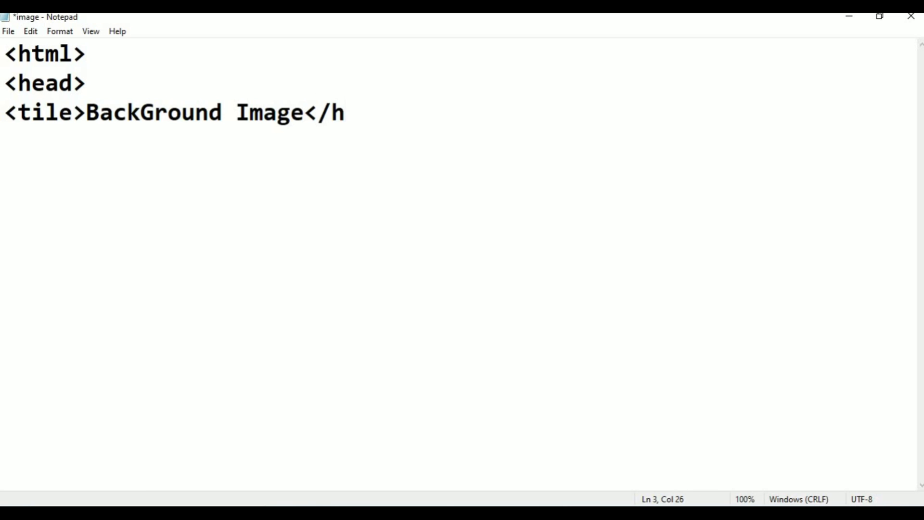
{"action": "key", "text": "BackSpace"}
{"action": "type", "text": "tilte"}
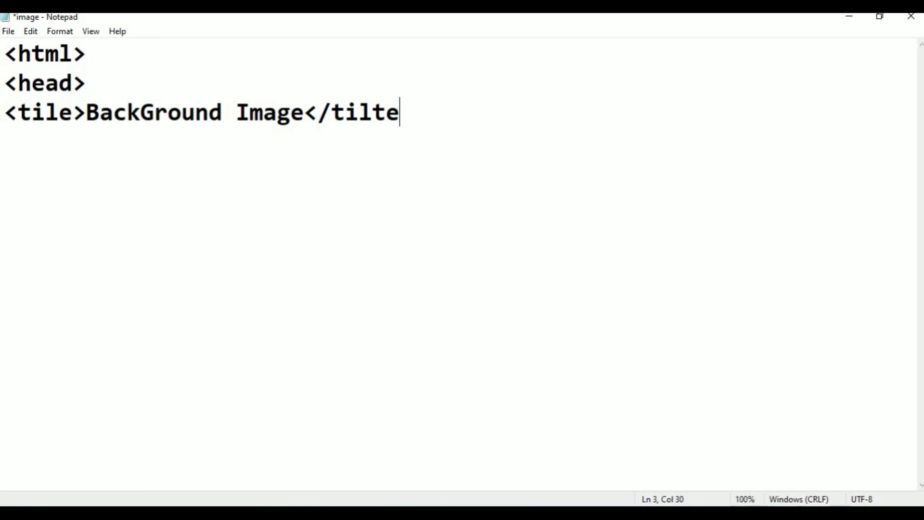
{"action": "type", "text": ">"}
{"action": "key", "text": "Left"}
{"action": "key", "text": "Left"}
{"action": "key", "text": "Left"}
{"action": "key", "text": "BackSpace"}
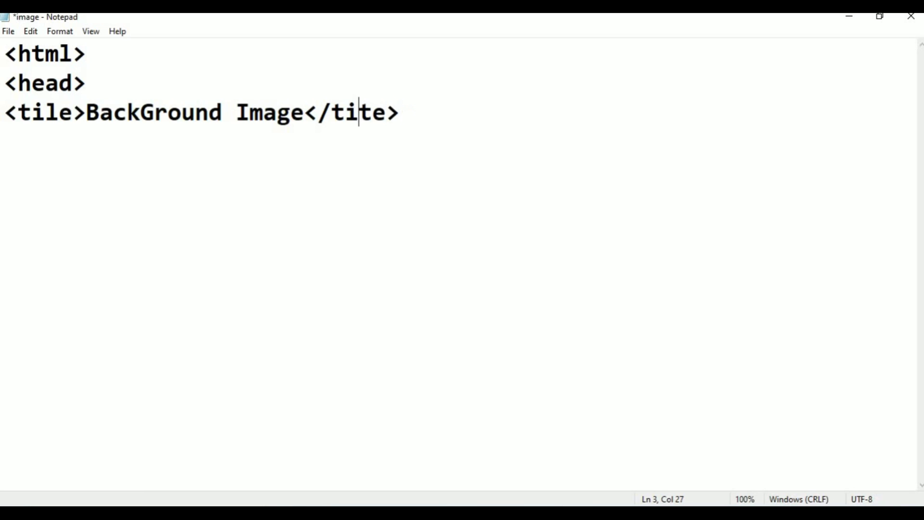
{"action": "key", "text": "Right"}
{"action": "type", "text": "l"}
{"action": "key", "text": "End"}
Add blank lines, then the </head>, <body>, </body> and closing html lines
{"action": "key", "text": "Return"}
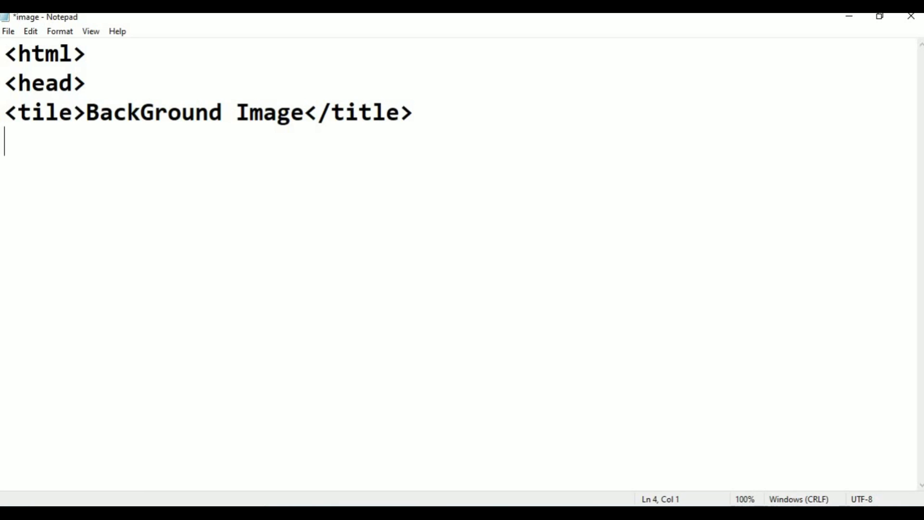
{"action": "key", "text": "Return"}
{"action": "key", "text": "Return"}
{"action": "key", "text": "Return"}
{"action": "type", "text": "</head>"}
{"action": "key", "text": "Return"}
{"action": "type", "text": "<body>"}
{"action": "key", "text": "Return"}
{"action": "type", "text": "</body>"}
{"action": "key", "text": "Return"}
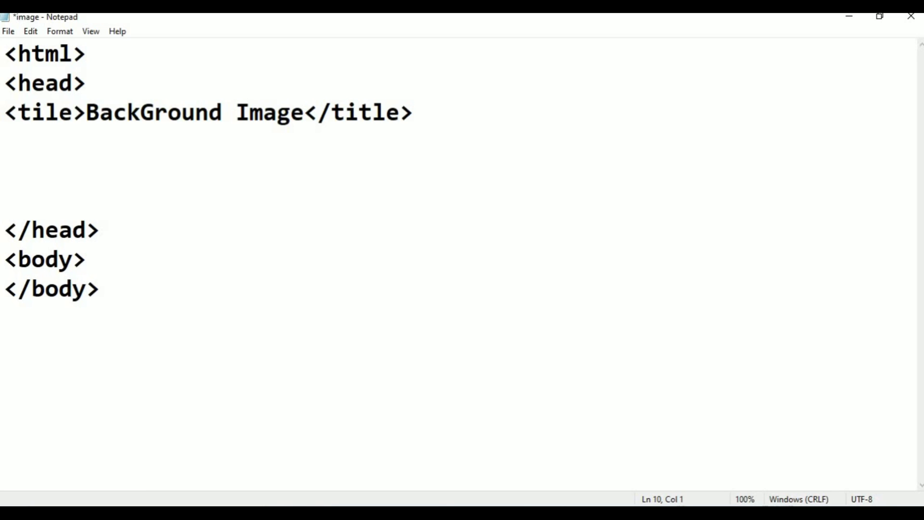
{"action": "type", "text": "<"}
{"action": "type", "text": "/html"}
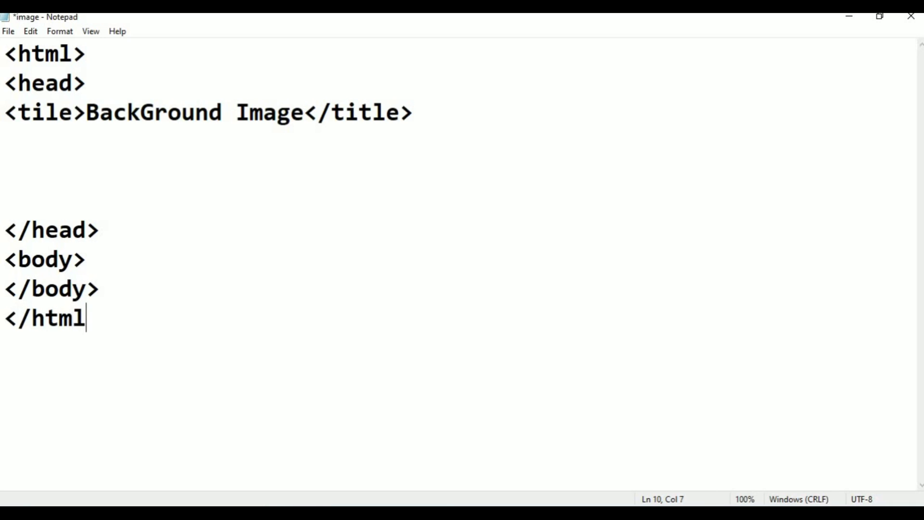
{"action": "key", "text": "Return"}
Save image.html, add a blank line below the title, and correct <tile> to <title>
{"action": "left_click", "coordinate": [7, 31]}
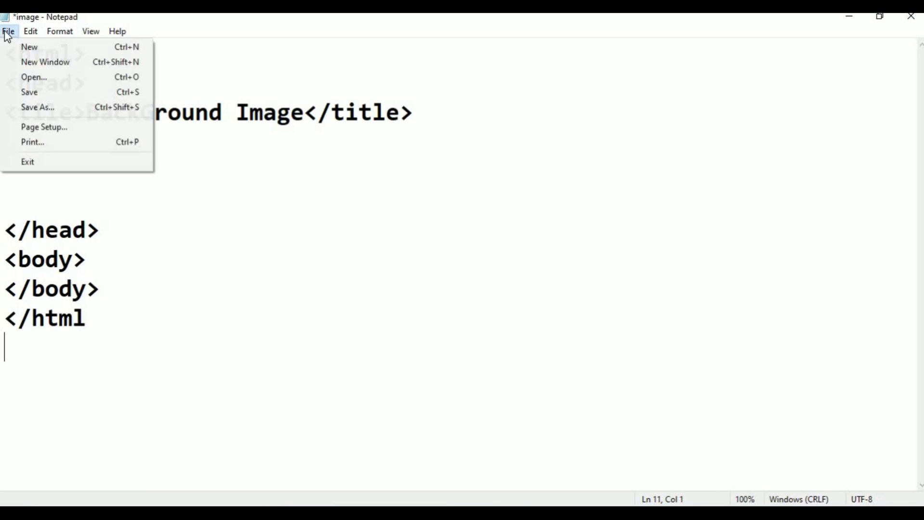
{"action": "left_click", "coordinate": [29, 92]}
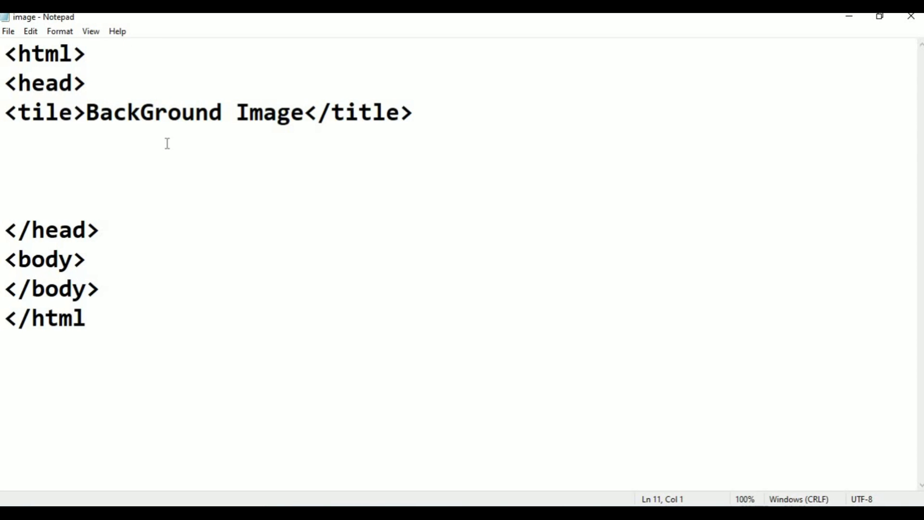
{"action": "left_click", "coordinate": [426, 115]}
{"action": "key", "text": "Return"}
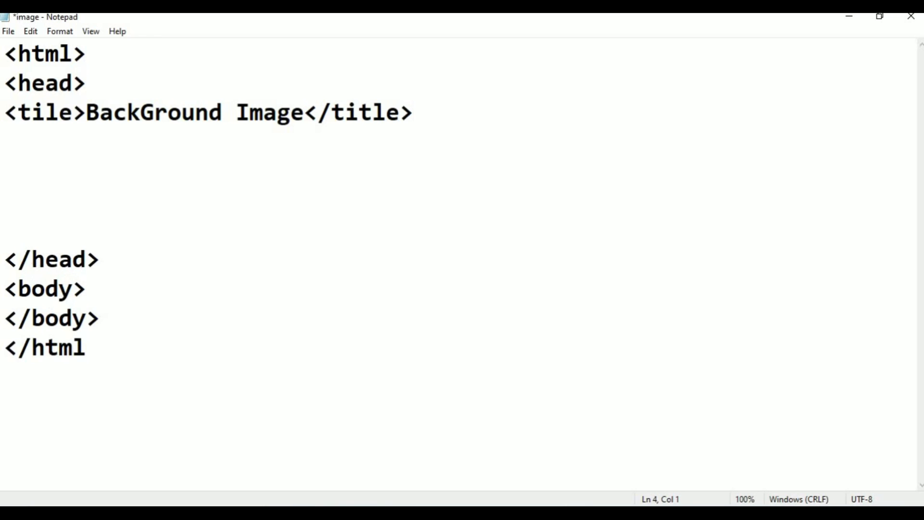
{"action": "left_click", "coordinate": [46, 114]}
{"action": "type", "text": "t"}
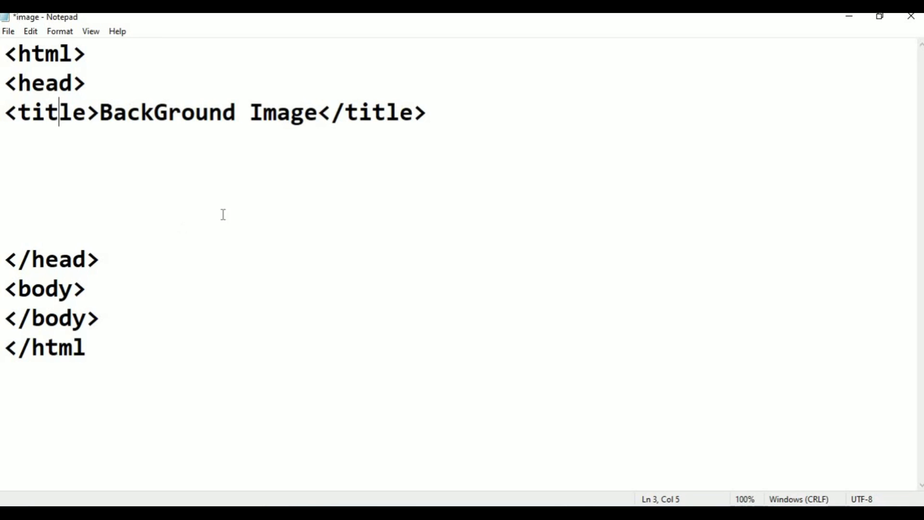
{"action": "left_click", "coordinate": [427, 114]}
Add a <style type="text/css"> block with a closing </style> tag and an empty line inside
{"action": "key", "text": "Return"}
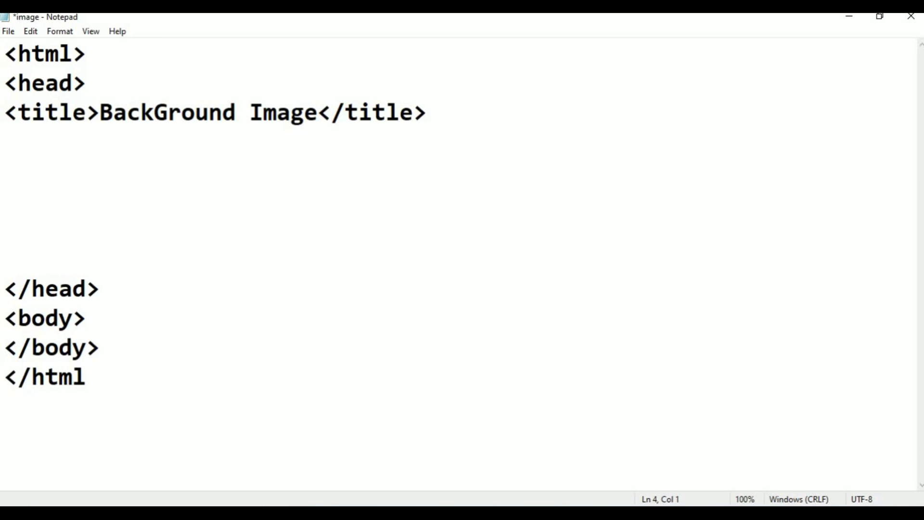
{"action": "type", "text": "<style "}
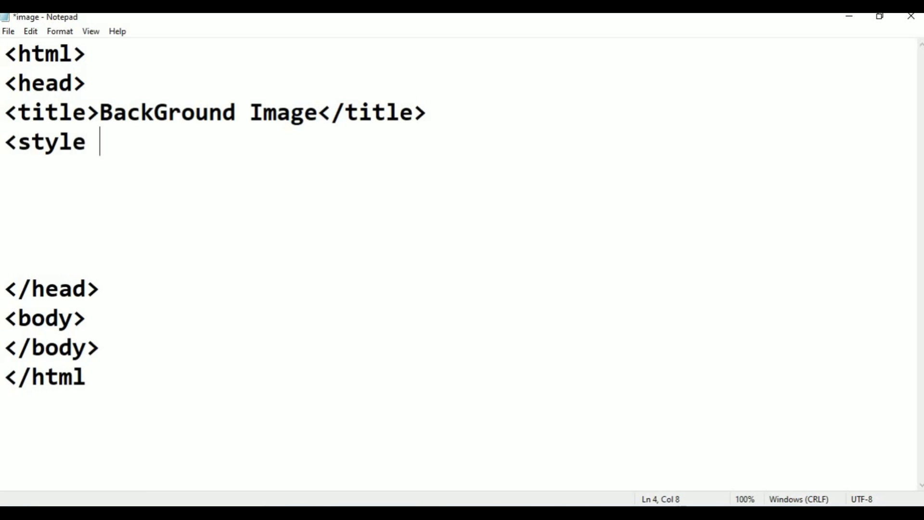
{"action": "type", "text": "type=\"text/css\">"}
{"action": "key", "text": "Return"}
{"action": "key", "text": "Return"}
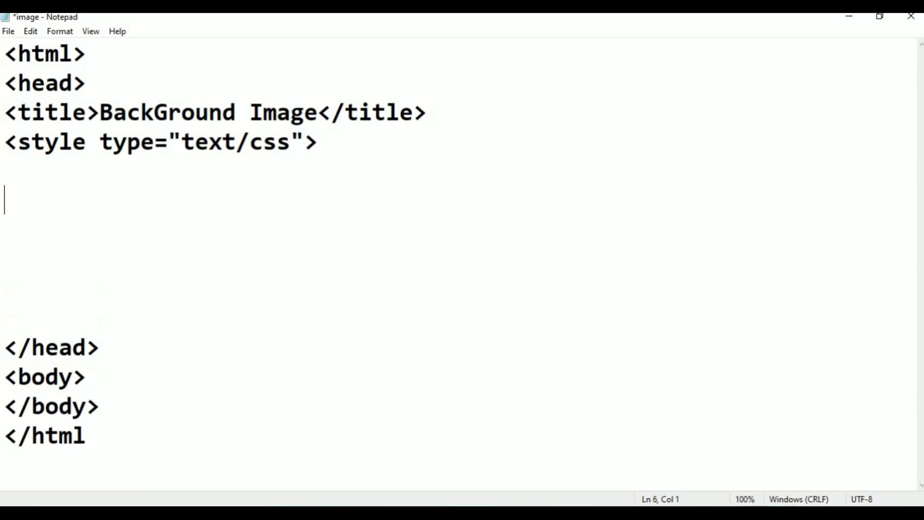
{"action": "type", "text": "</style"}
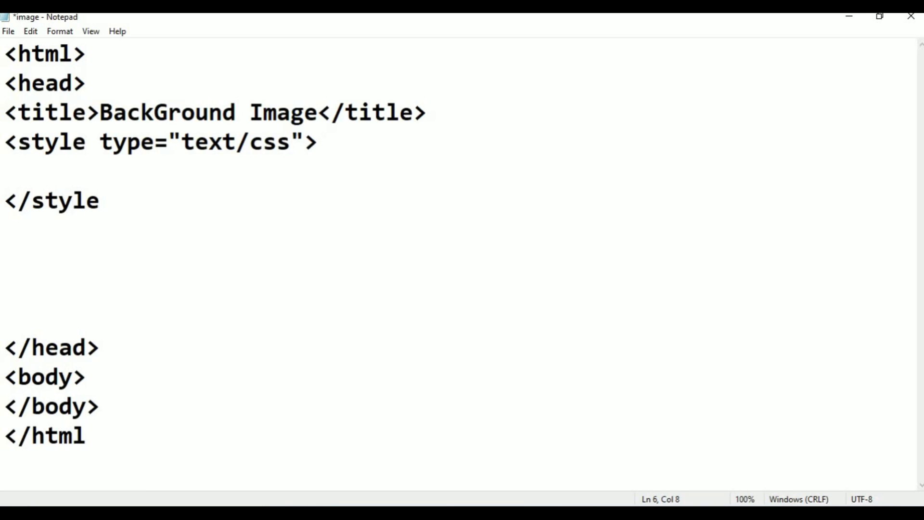
{"action": "type", "text": ">"}
{"action": "left_click", "coordinate": [323, 143]}
{"action": "key", "text": "Return"}
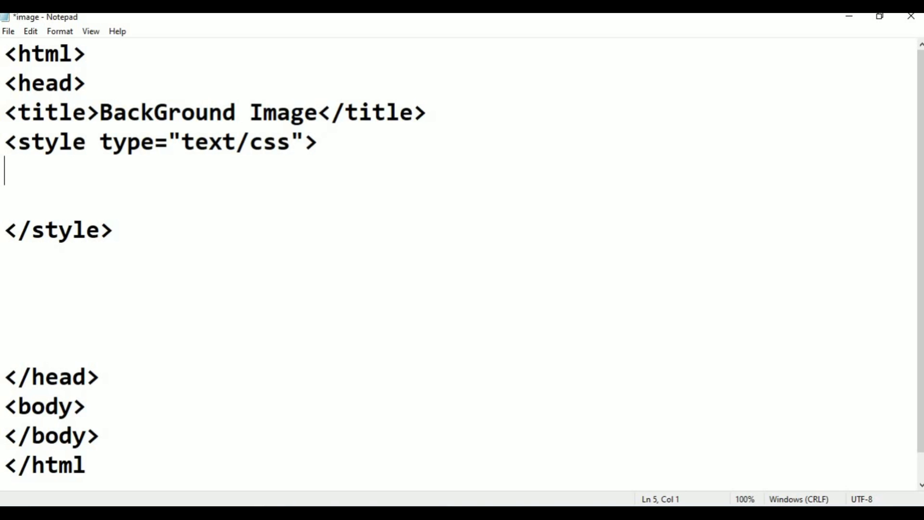
{"action": "type", "text": "body"}
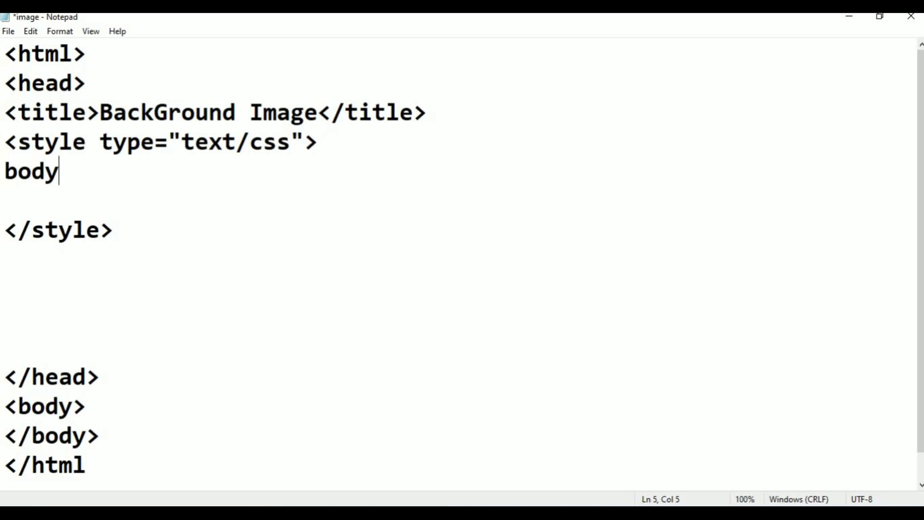
Write the body rule: color red, background-color lightgreen, and background-image url("")
{"action": "key", "text": "Return"}
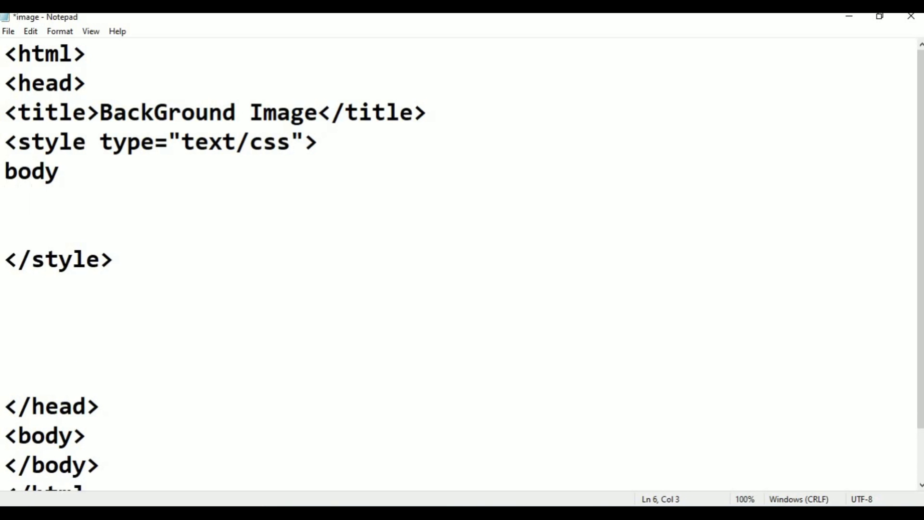
{"action": "type", "text": "{"}
{"action": "key", "text": "Return"}
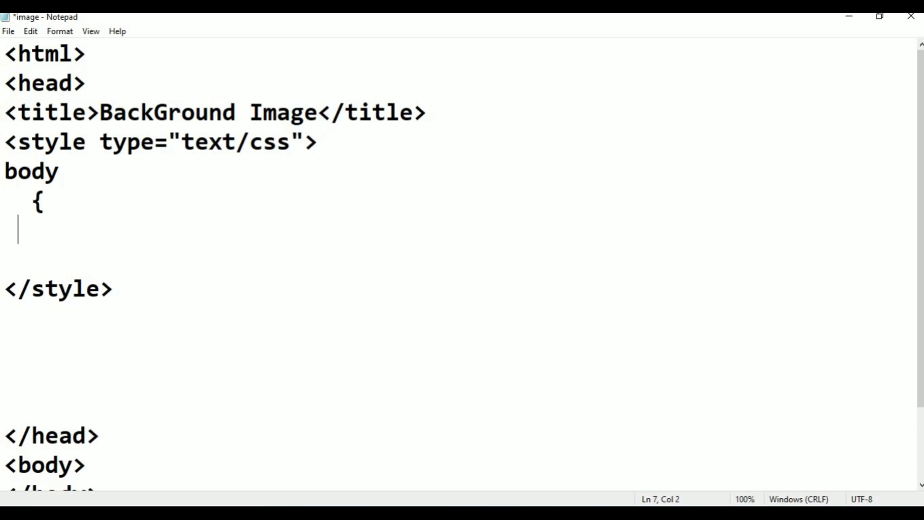
{"action": "type", "text": "color:red;"}
{"action": "key", "text": "Return"}
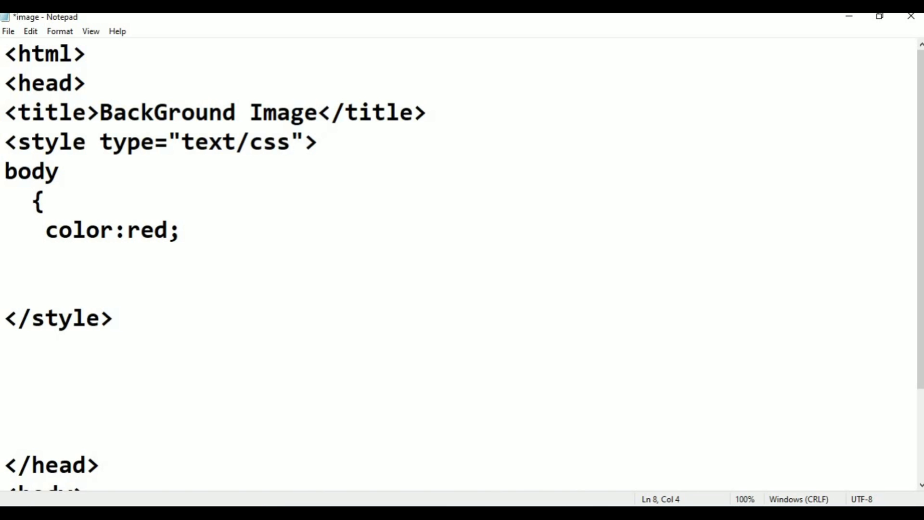
{"action": "type", "text": "back"}
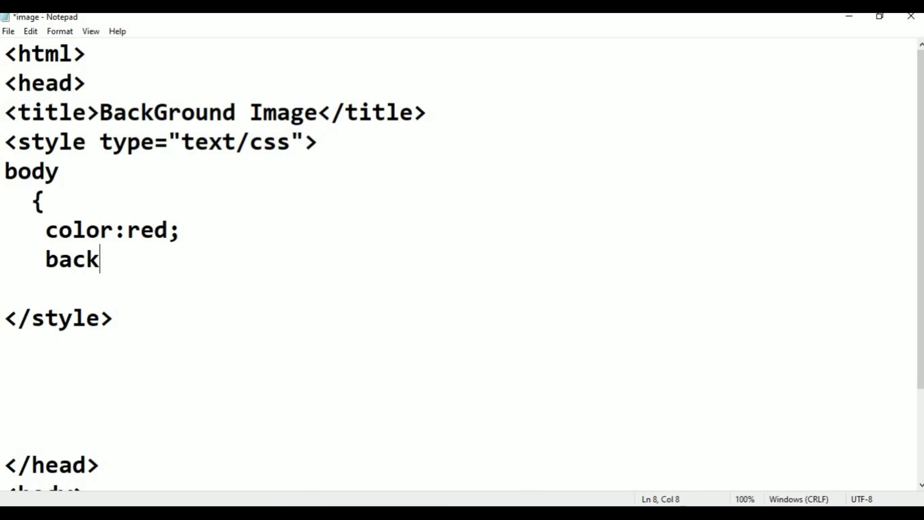
{"action": "type", "text": "ground-color:"}
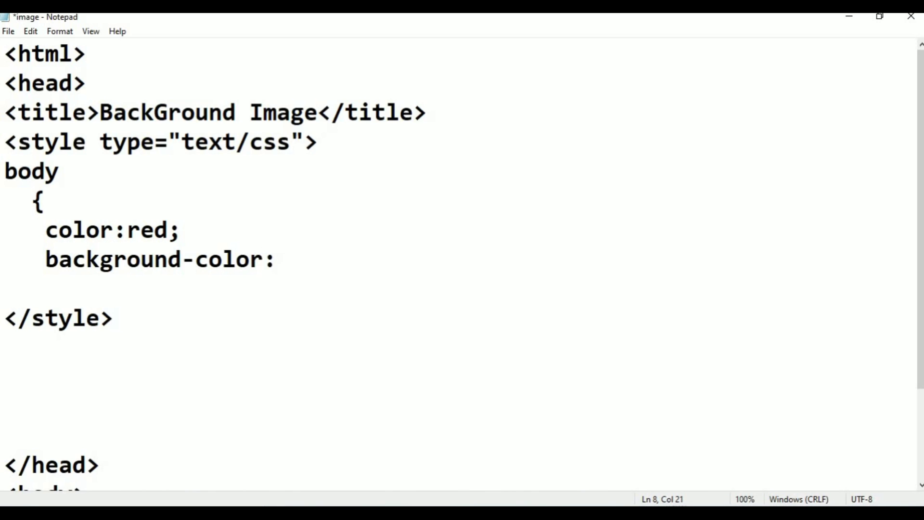
{"action": "type", "text": "lightgreen;"}
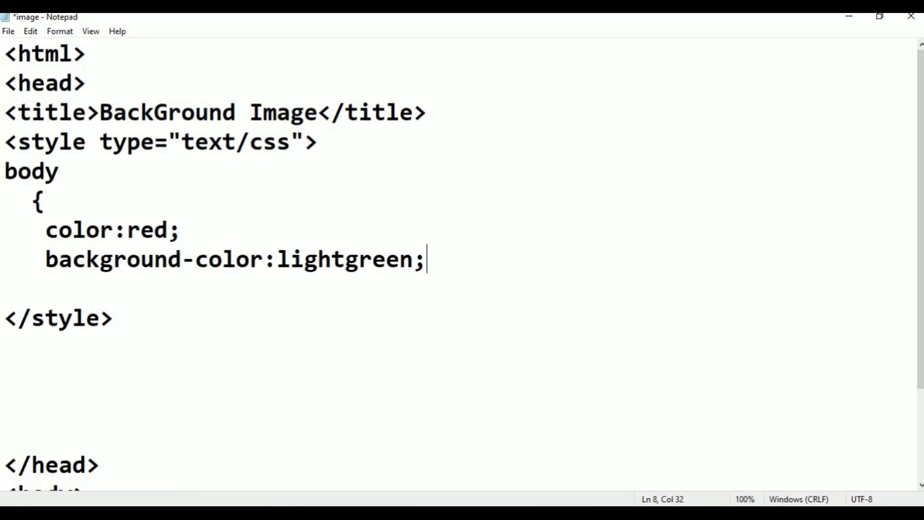
{"action": "key", "text": "Return"}
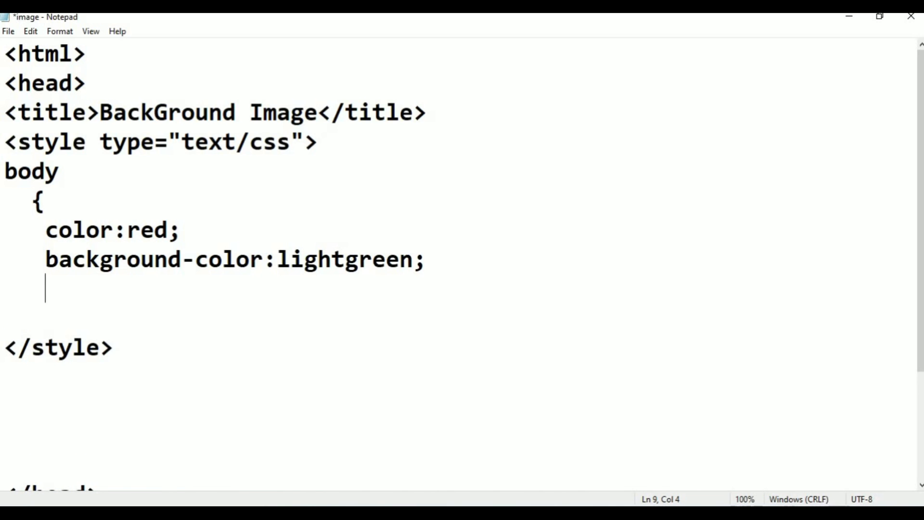
{"action": "type", "text": "background"}
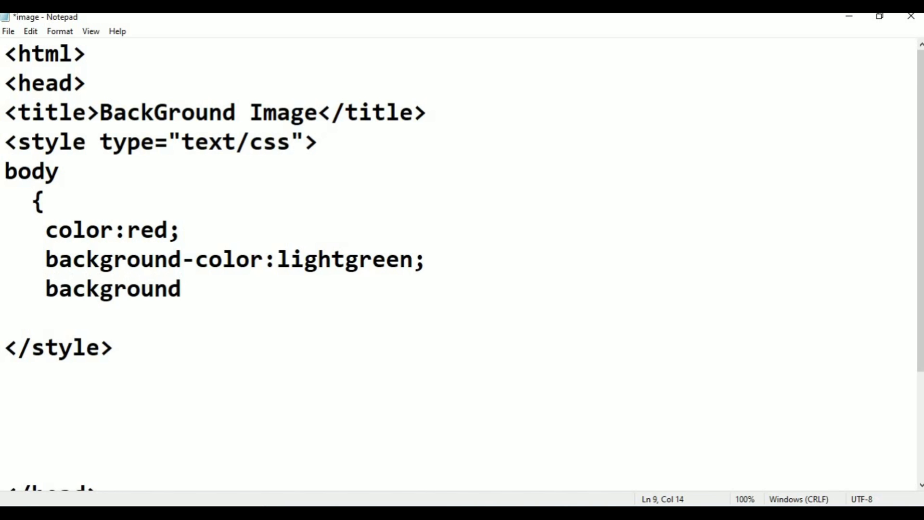
{"action": "type", "text": "-"}
{"action": "type", "text": "image"}
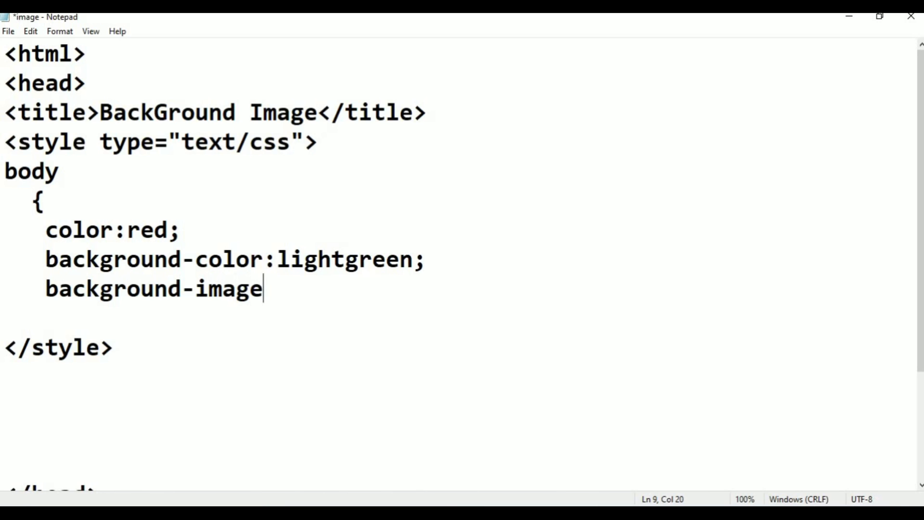
{"action": "type", "text": ":"}
{"action": "type", "text": "url"}
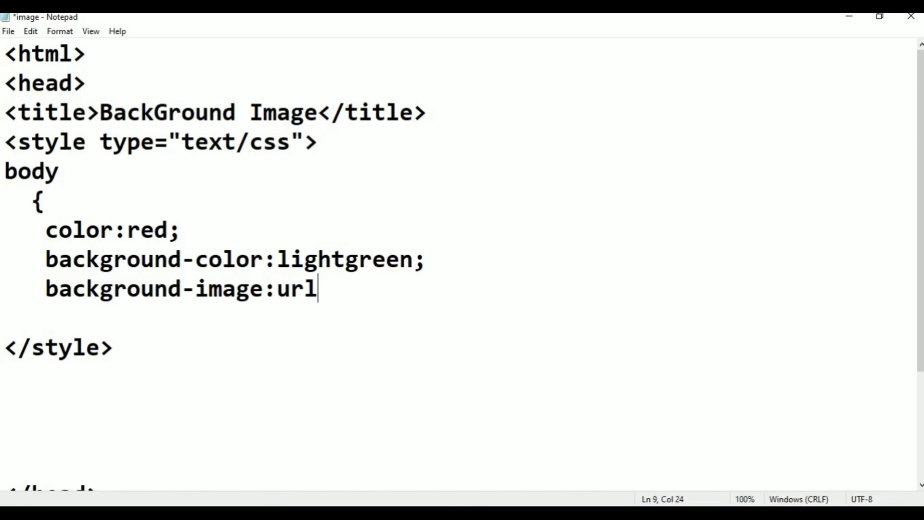
{"action": "type", "text": "("}
{"action": "type", "text": "\""}
{"action": "type", "text": "\""}
{"action": "type", "text": ")"}
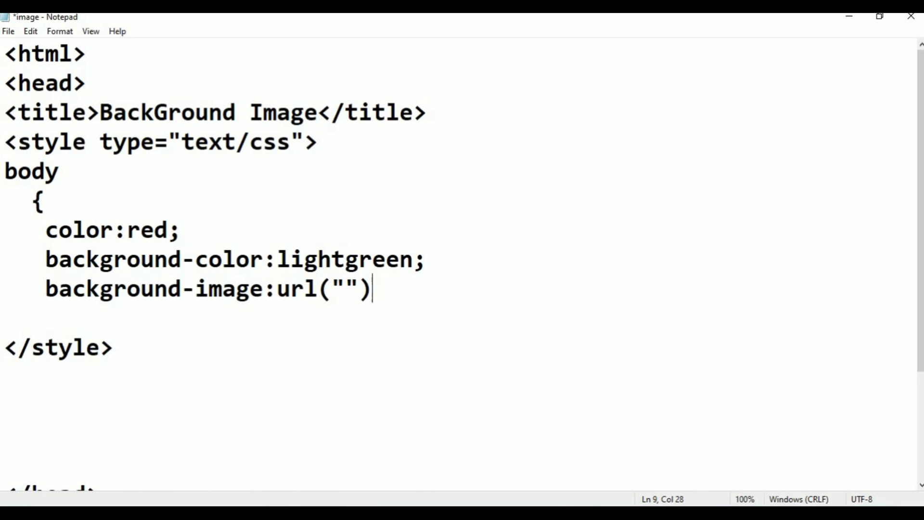
{"action": "type", "text": ";"}
{"action": "scroll", "coordinate": [76, 378], "scroll_direction": "down", "scroll_amount": 1}
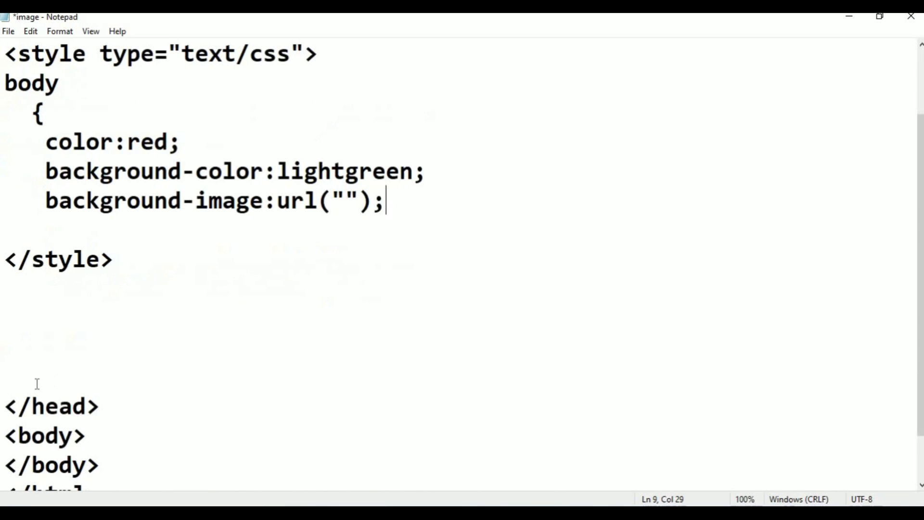
{"action": "left_click", "coordinate": [4, 396]}
Delete blank lines above </head>, add 'Welcome To CSS Properties' inside the body, and save
{"action": "key", "text": "BackSpace"}
{"action": "key", "text": "BackSpace"}
{"action": "key", "text": "BackSpace"}
{"action": "key", "text": "BackSpace"}
{"action": "left_click", "coordinate": [100, 375]}
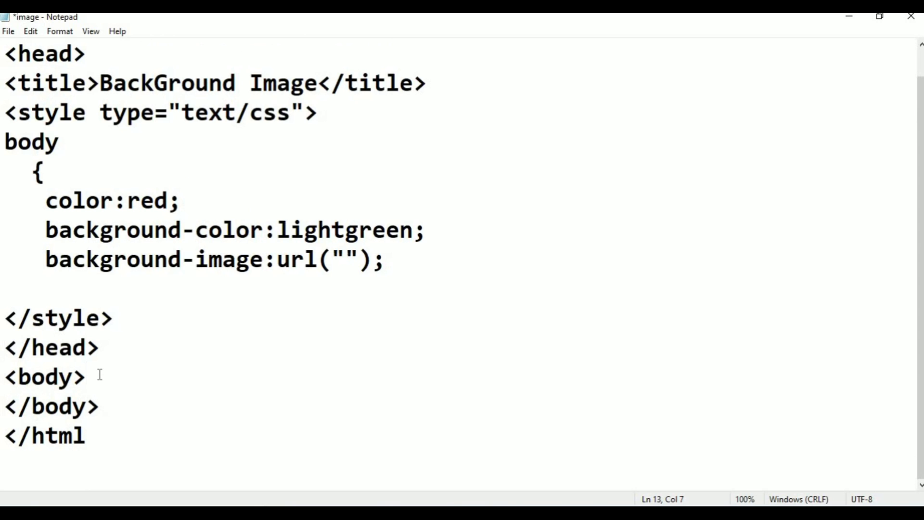
{"action": "key", "text": "Return"}
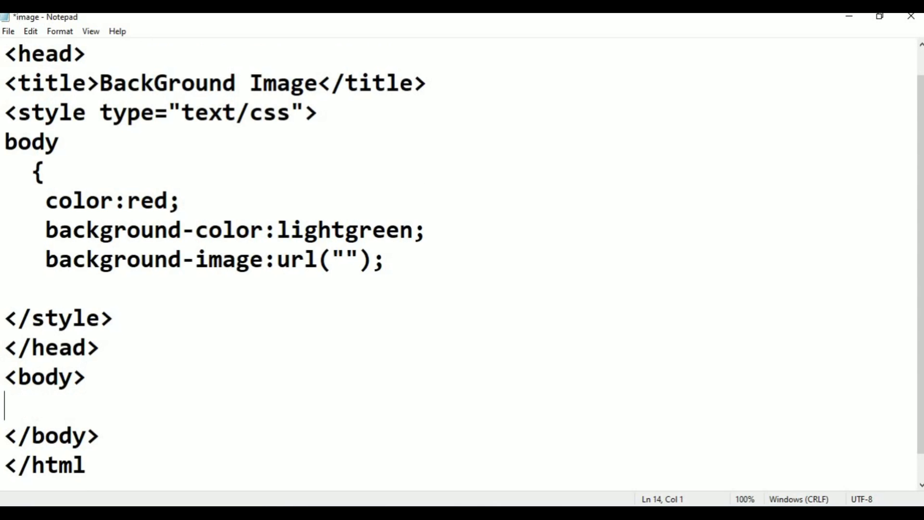
{"action": "type", "text": "Welcome To CSS"}
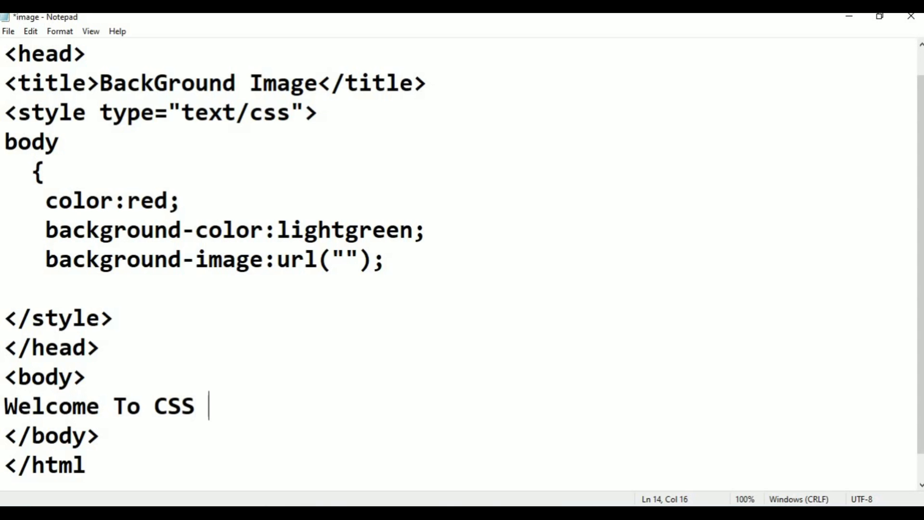
{"action": "type", "text": " Properti"}
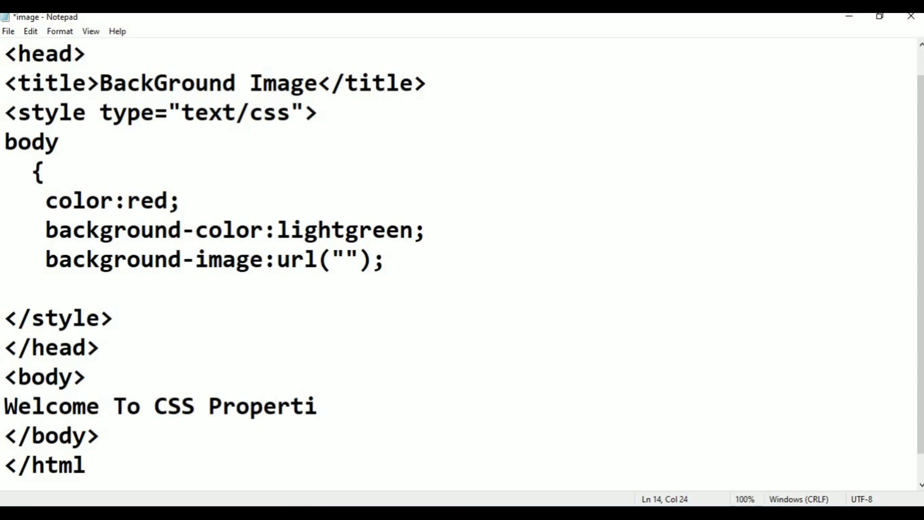
{"action": "type", "text": "es"}
{"action": "key", "text": "ctrl+s"}
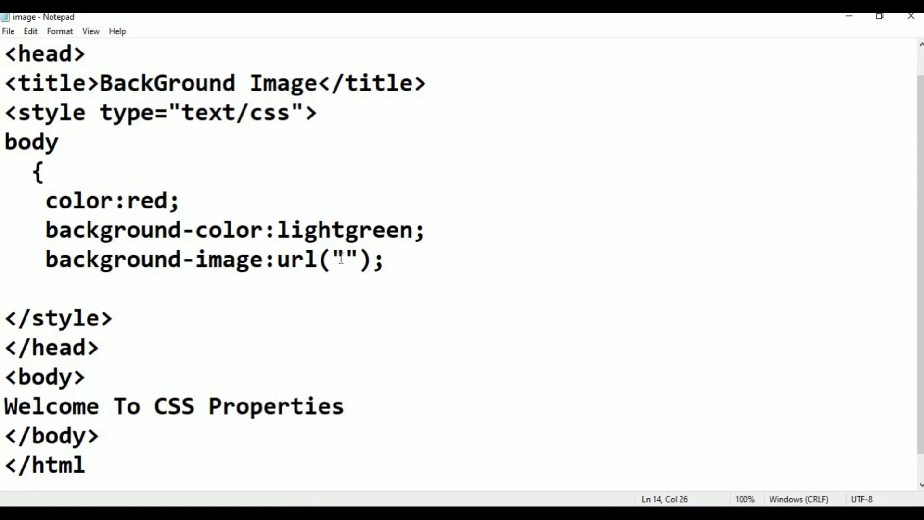
Minimize Notepad and open the IMAGES folder on Local Disk (D:) in maximized File Explorer
{"action": "left_click", "coordinate": [849, 17]}
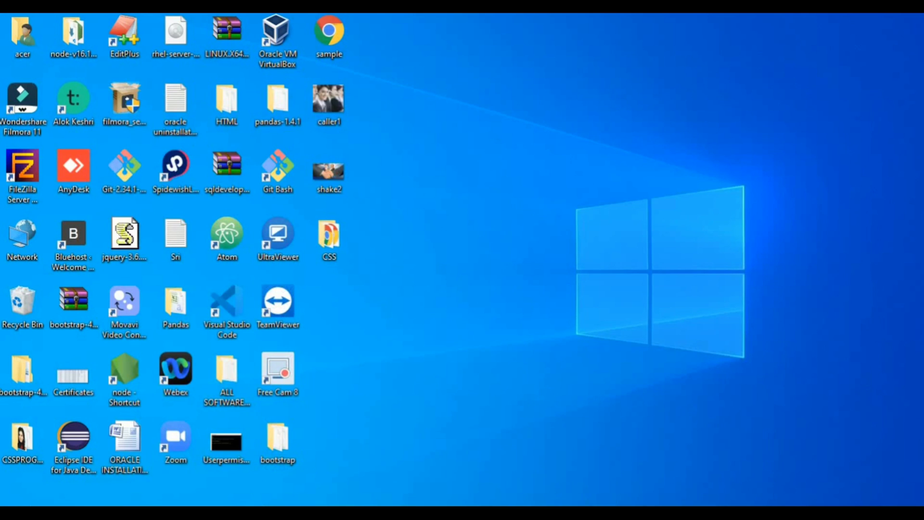
{"action": "key", "text": "super+e"}
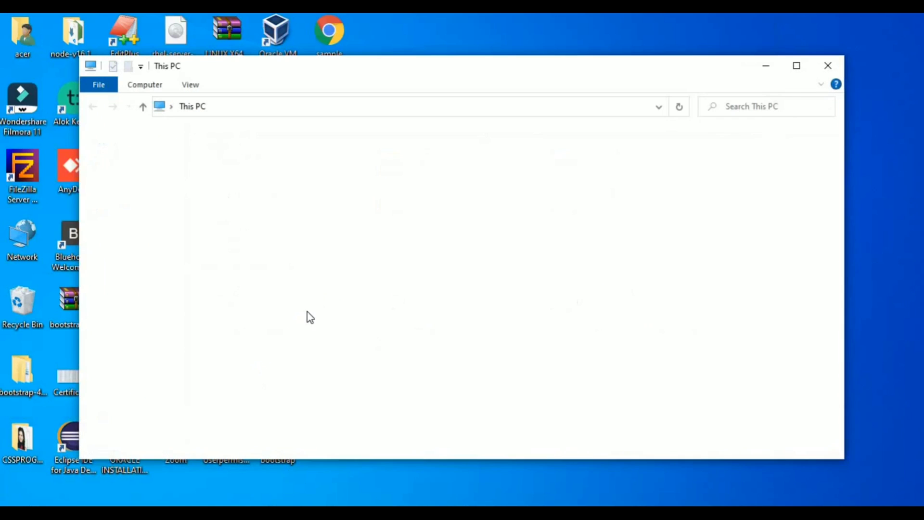
{"action": "left_click", "coordinate": [796, 65]}
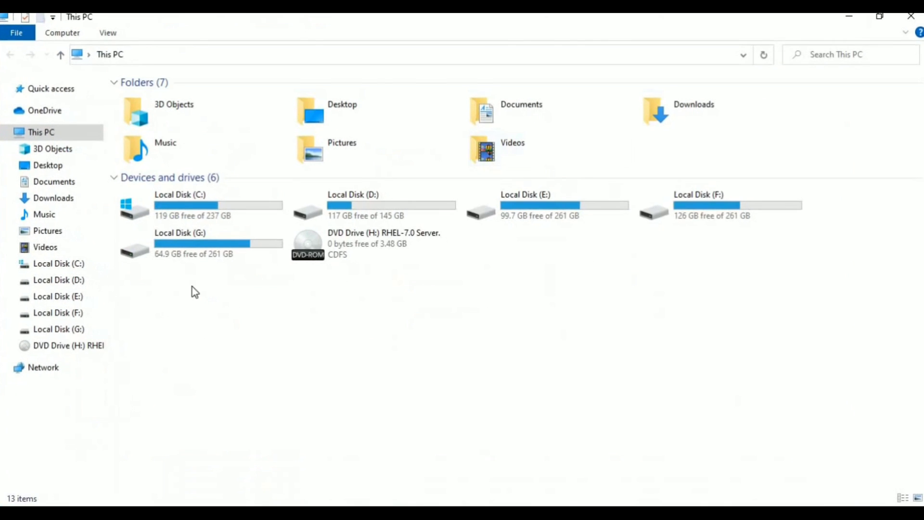
{"action": "double_click", "coordinate": [303, 216]}
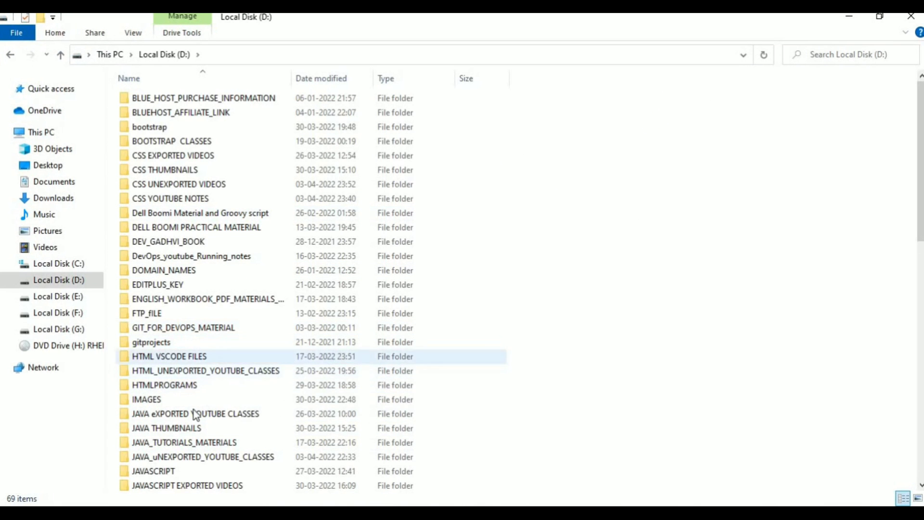
{"action": "double_click", "coordinate": [146, 399]}
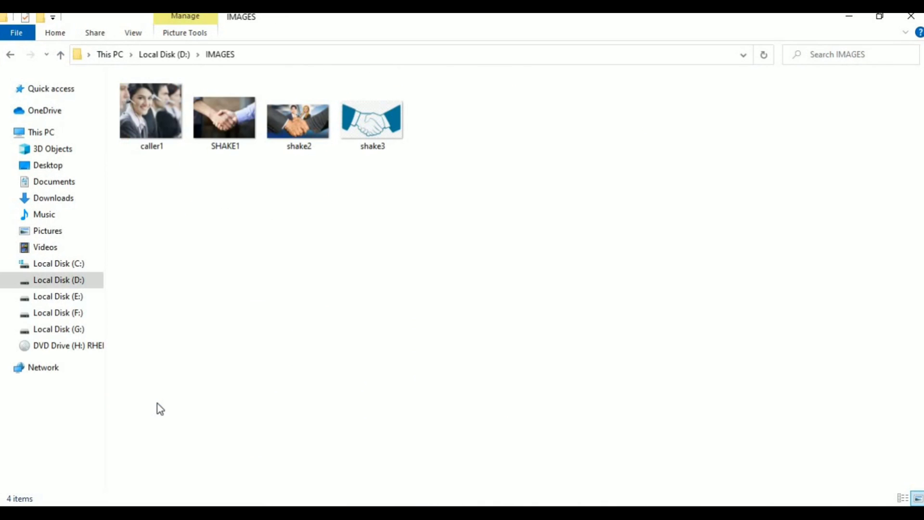
Select and copy the four pictures caller1, SHAKE1, shake2 and shake3
{"action": "left_click_drag", "start_coordinate": [459, 206], "coordinate": [137, 95]}
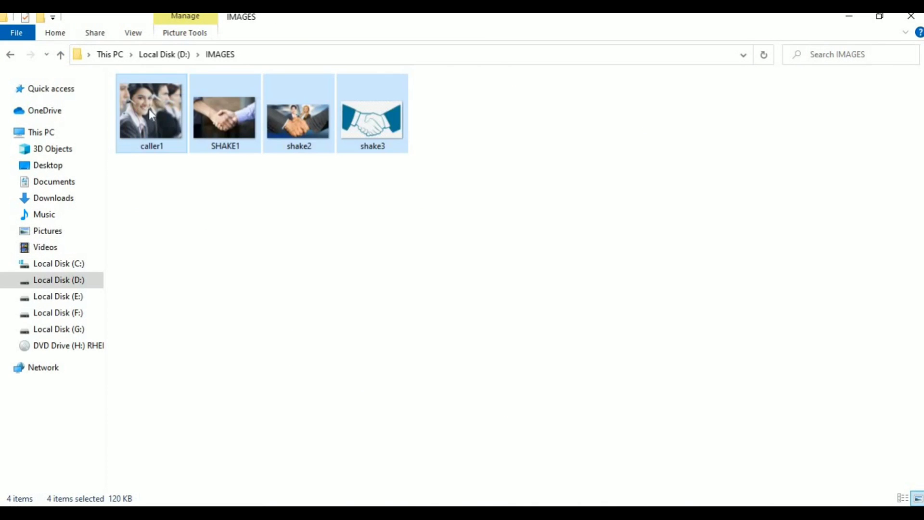
{"action": "right_click", "coordinate": [151, 109]}
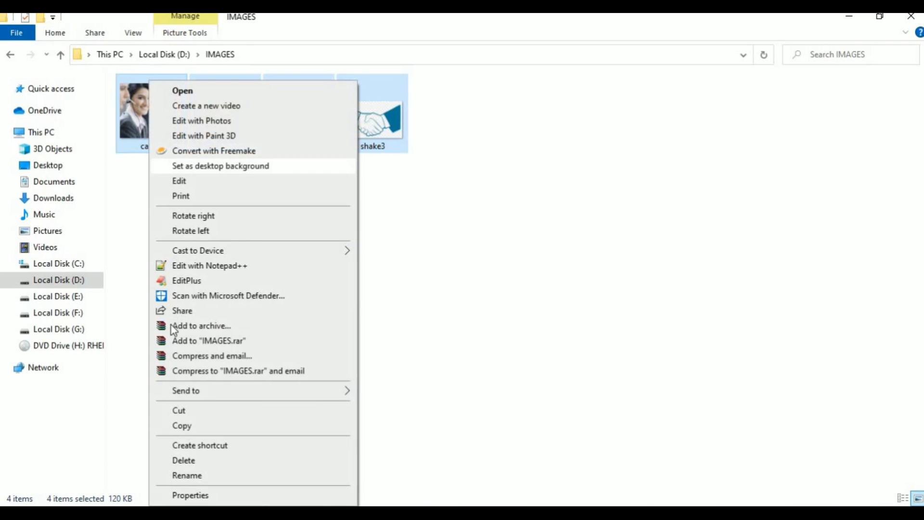
{"action": "left_click", "coordinate": [181, 426]}
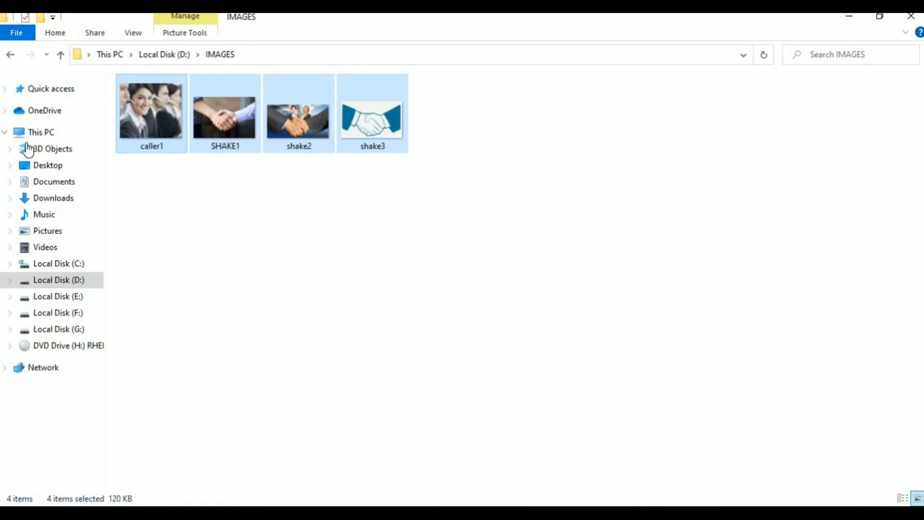
Paste the copied pictures into Desktop\CSS and clear the selection
{"action": "left_click", "coordinate": [48, 164]}
{"action": "double_click", "coordinate": [372, 116]}
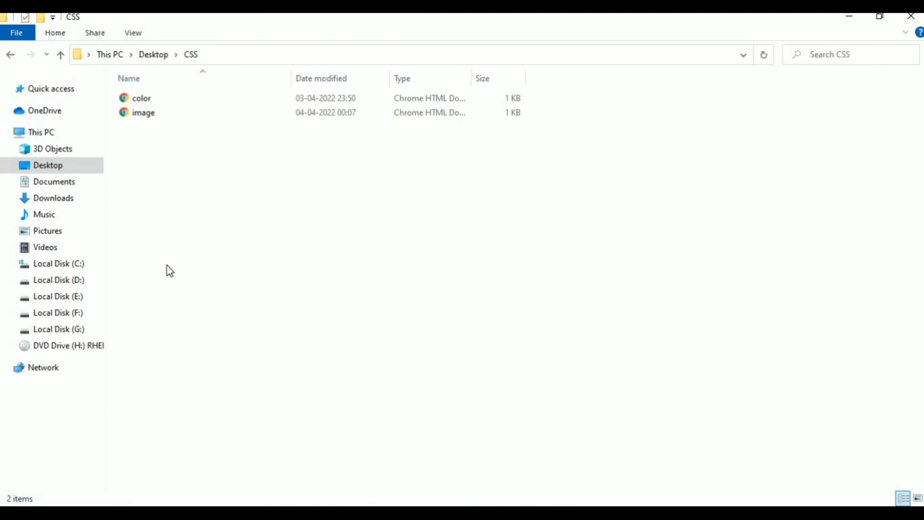
{"action": "right_click", "coordinate": [169, 265]}
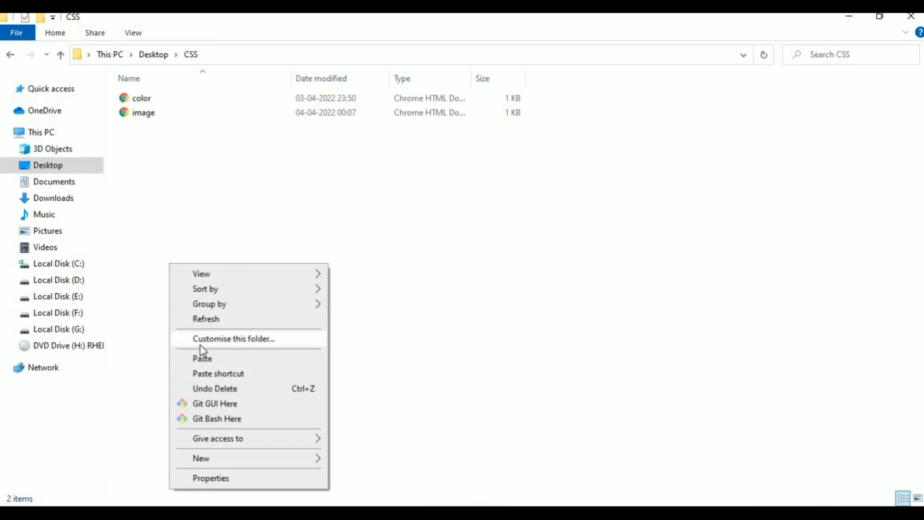
{"action": "left_click", "coordinate": [198, 359]}
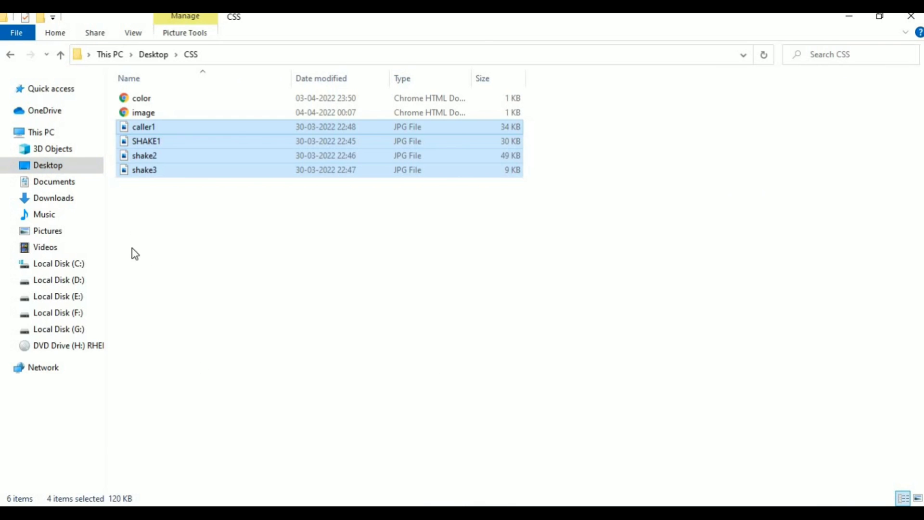
{"action": "left_click", "coordinate": [167, 252]}
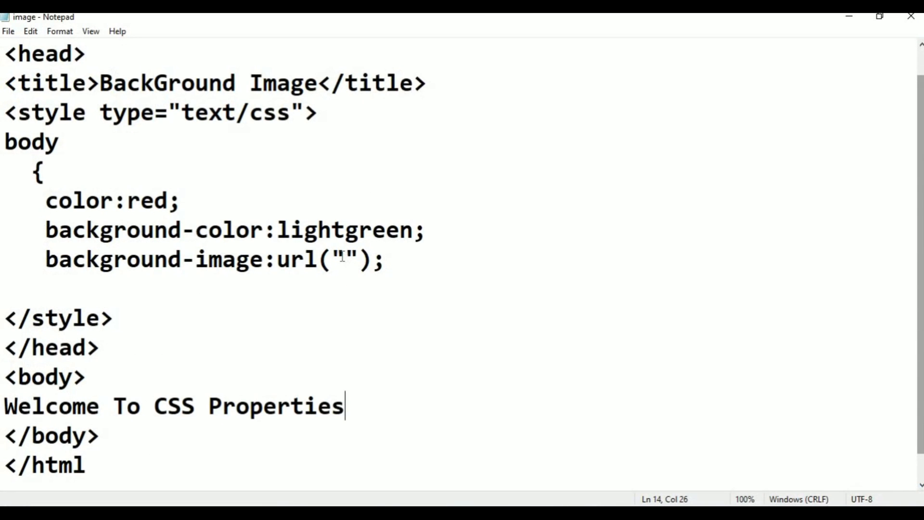
Fill the background-image url with caller1.jpg, save image.html, and minimize Notepad
{"action": "left_click", "coordinate": [343, 258]}
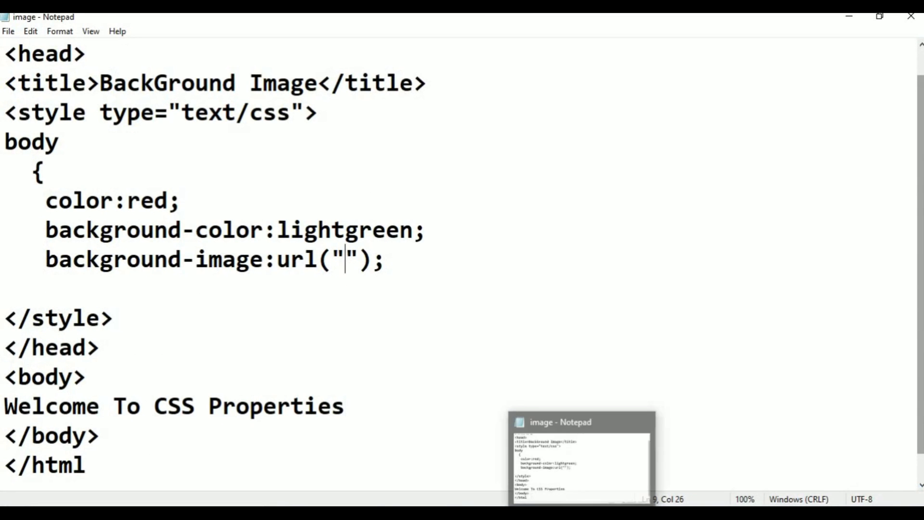
{"action": "type", "text": "caller1.jpg"}
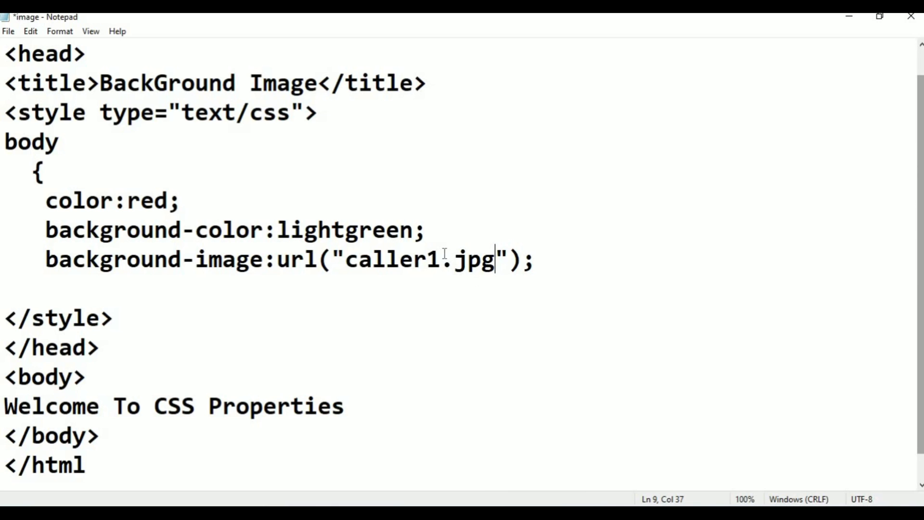
{"action": "left_click_drag", "start_coordinate": [454, 260], "coordinate": [497, 263]}
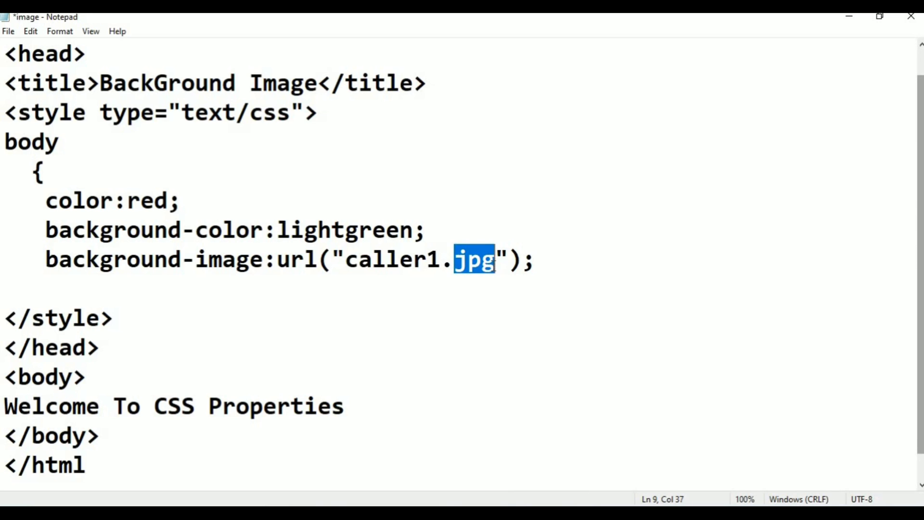
{"action": "left_click", "coordinate": [489, 369]}
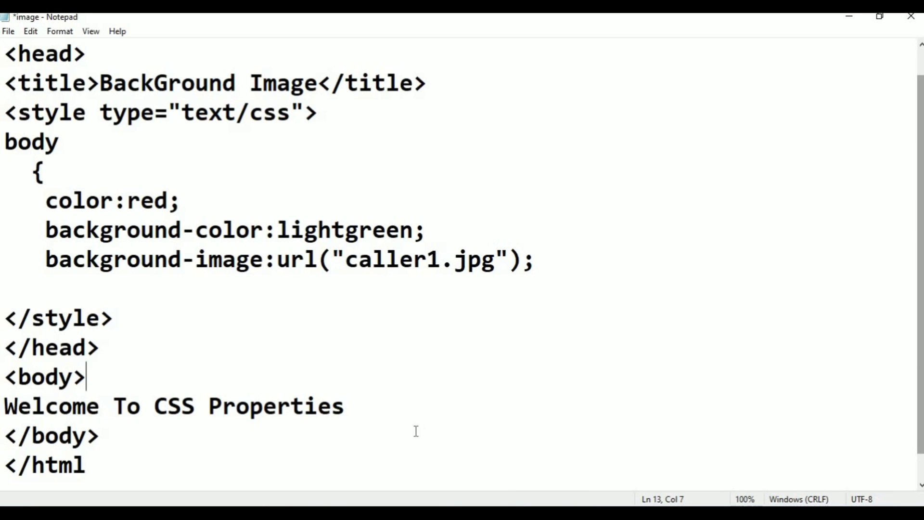
{"action": "key", "text": "ctrl+s"}
{"action": "left_click", "coordinate": [849, 16]}
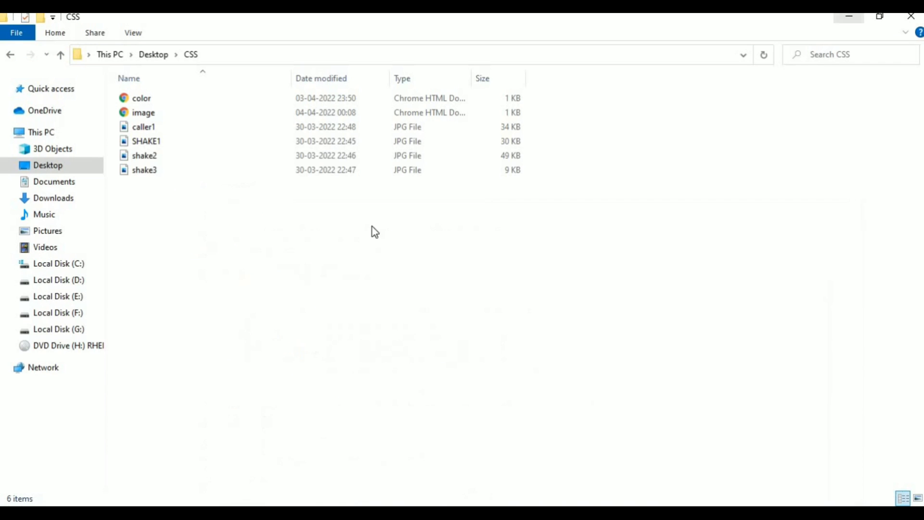
Open image.html in Google Chrome to inspect the tiled caller1 background, then return to Notepad
{"action": "right_click", "coordinate": [137, 114]}
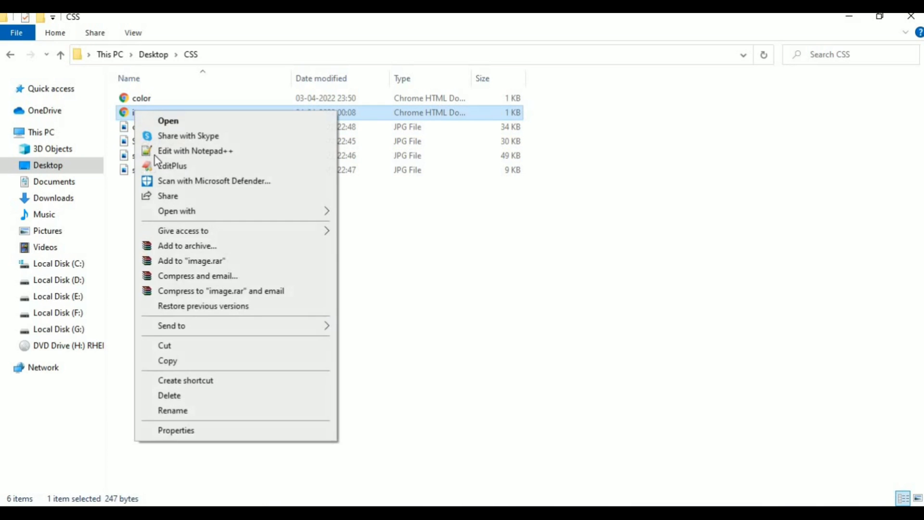
{"action": "mouse_move", "coordinate": [176, 210]}
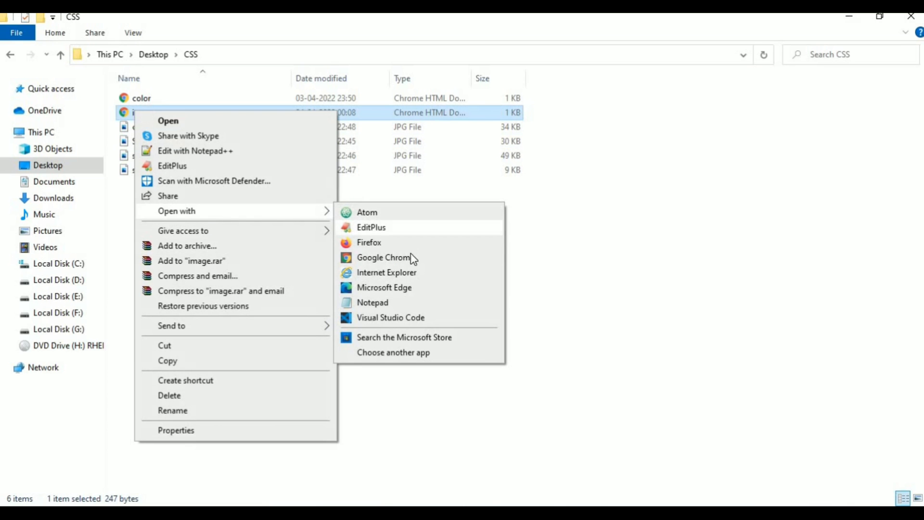
{"action": "left_click", "coordinate": [386, 257]}
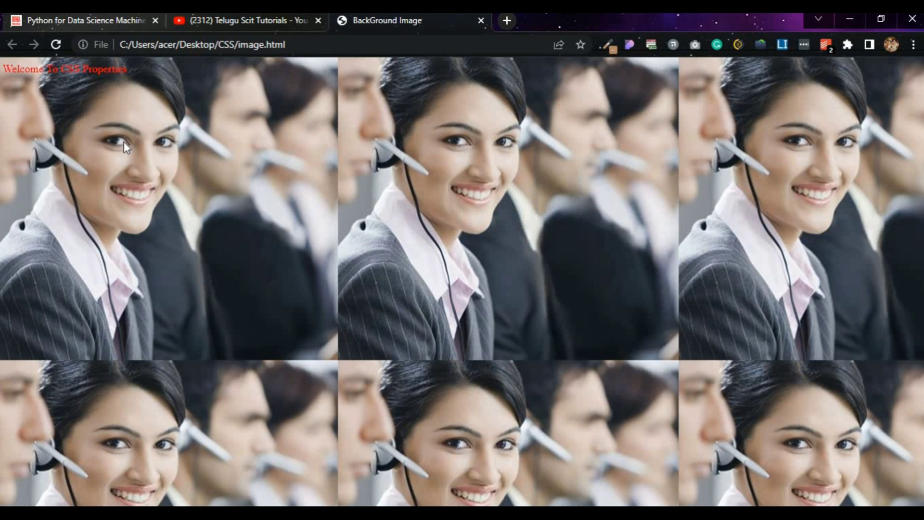
{"action": "scroll", "coordinate": [127, 132], "scroll_direction": "up", "scroll_amount": 2}
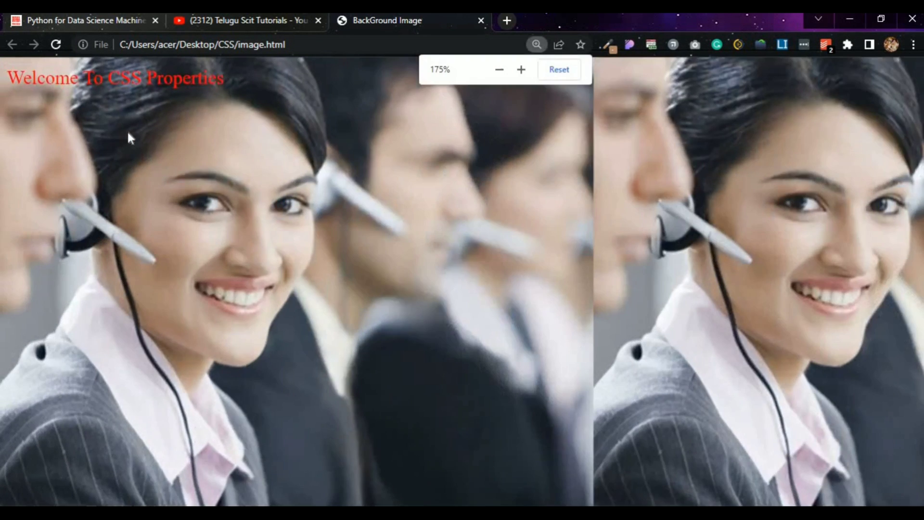
{"action": "scroll", "coordinate": [128, 132], "scroll_direction": "up", "scroll_amount": 2}
{"action": "scroll", "coordinate": [128, 132], "scroll_direction": "up", "scroll_amount": 2}
{"action": "scroll", "coordinate": [128, 132], "scroll_direction": "up", "scroll_amount": 1}
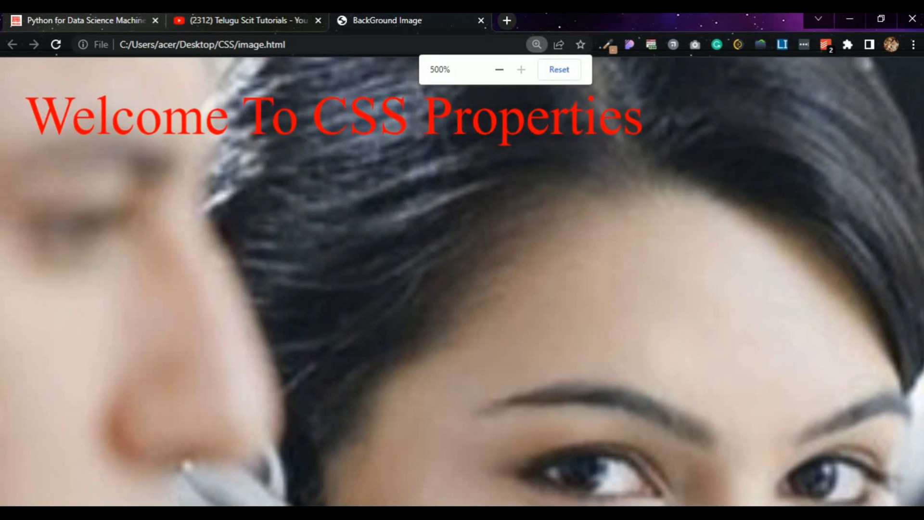
{"action": "scroll", "coordinate": [572, 173], "scroll_direction": "down", "scroll_amount": 3}
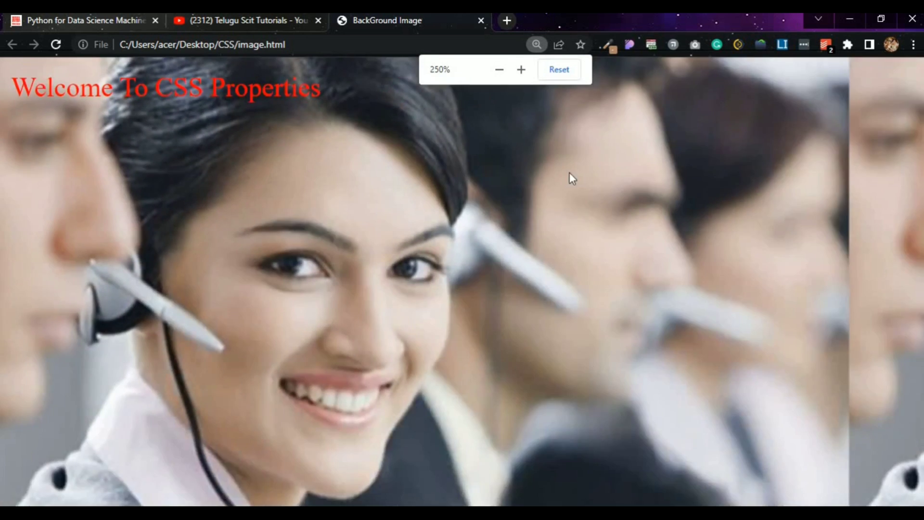
{"action": "scroll", "coordinate": [569, 172], "scroll_direction": "down", "scroll_amount": 2}
{"action": "scroll", "coordinate": [570, 172], "scroll_direction": "down", "scroll_amount": 3}
{"action": "scroll", "coordinate": [568, 173], "scroll_direction": "down", "scroll_amount": 3}
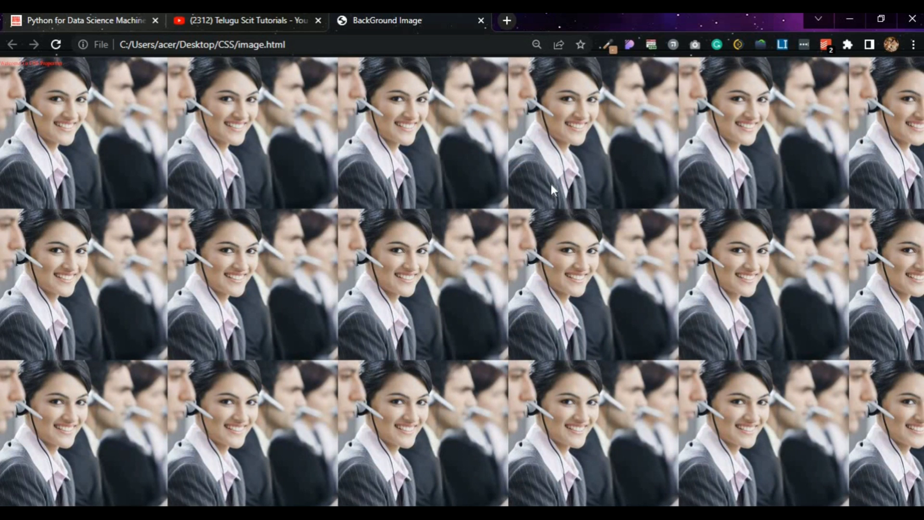
{"action": "scroll", "coordinate": [549, 186], "scroll_direction": "up", "scroll_amount": 2}
{"action": "scroll", "coordinate": [549, 186], "scroll_direction": "up", "scroll_amount": 2}
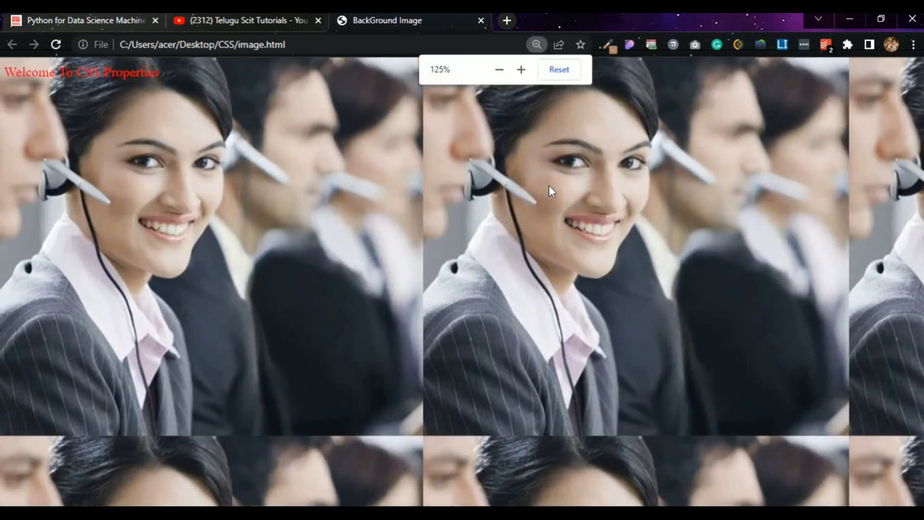
{"action": "scroll", "coordinate": [549, 185], "scroll_direction": "up", "scroll_amount": 2}
{"action": "scroll", "coordinate": [549, 186], "scroll_direction": "up", "scroll_amount": 2}
{"action": "scroll", "coordinate": [549, 185], "scroll_direction": "down", "scroll_amount": 4}
{"action": "scroll", "coordinate": [548, 186], "scroll_direction": "down", "scroll_amount": 2}
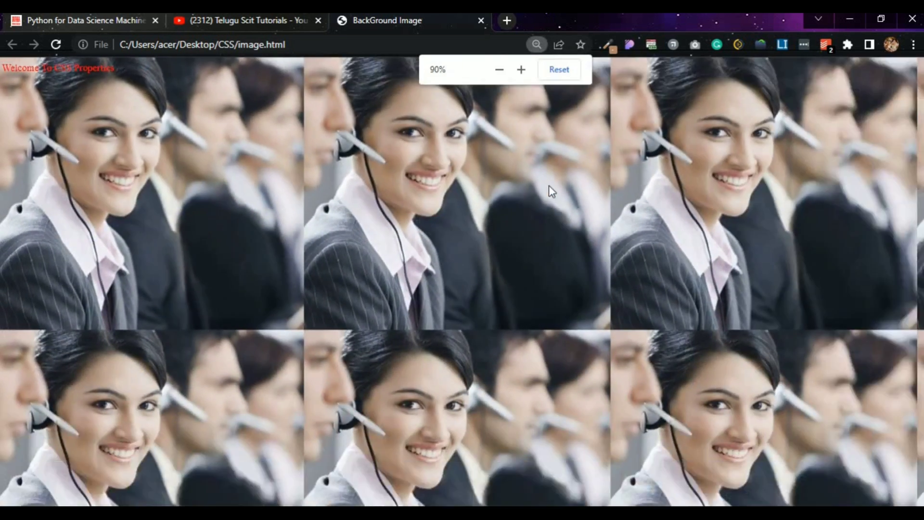
{"action": "scroll", "coordinate": [548, 186], "scroll_direction": "down", "scroll_amount": 2}
{"action": "scroll", "coordinate": [549, 185], "scroll_direction": "down", "scroll_amount": 1}
{"action": "scroll", "coordinate": [548, 185], "scroll_direction": "down", "scroll_amount": 2}
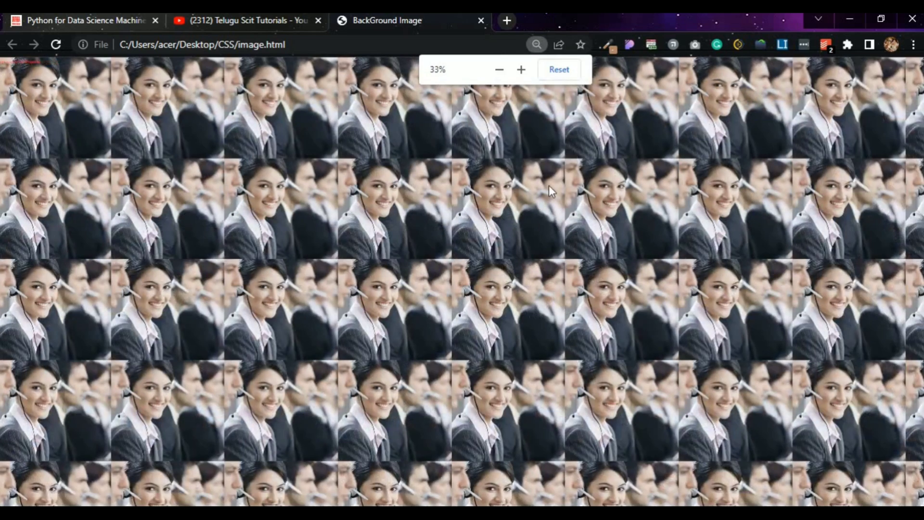
{"action": "scroll", "coordinate": [528, 215], "scroll_direction": "up", "scroll_amount": 2}
{"action": "scroll", "coordinate": [529, 215], "scroll_direction": "up", "scroll_amount": 3}
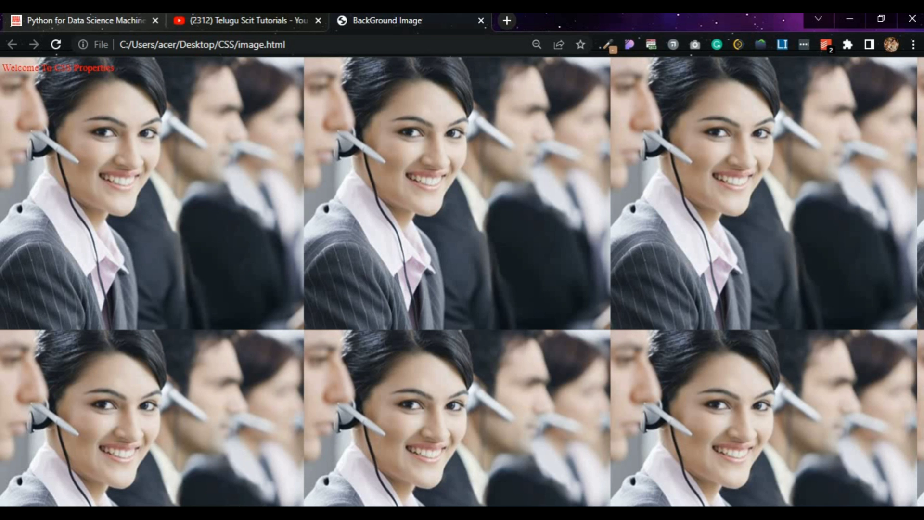
{"action": "key", "text": "alt+Tab"}
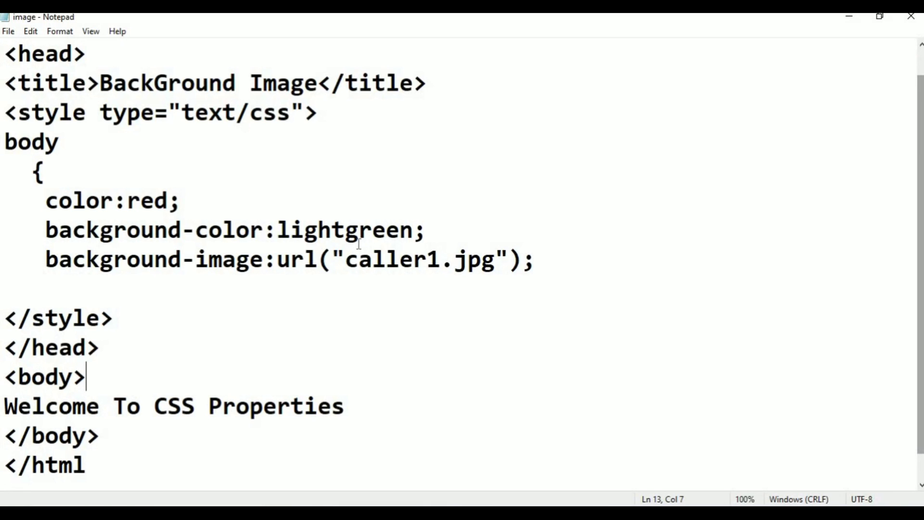
Replace caller1 with shake1 in the background-image url and save image.html
{"action": "left_click_drag", "start_coordinate": [346, 259], "coordinate": [497, 260]}
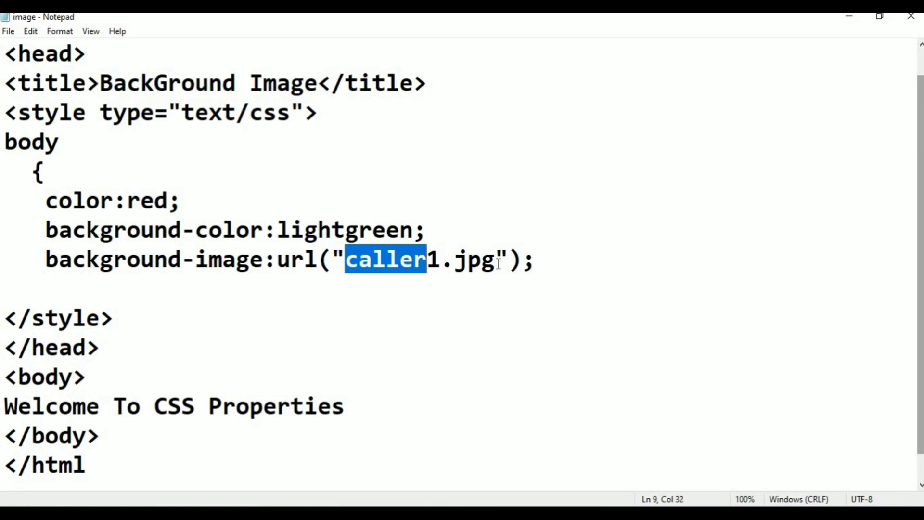
{"action": "left_click", "coordinate": [849, 17]}
{"action": "left_click", "coordinate": [850, 19]}
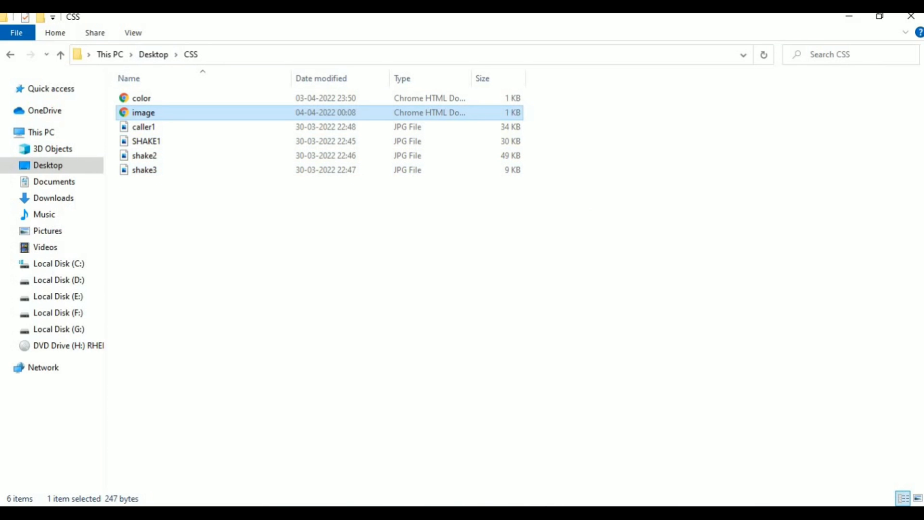
{"action": "left_click", "coordinate": [583, 455]}
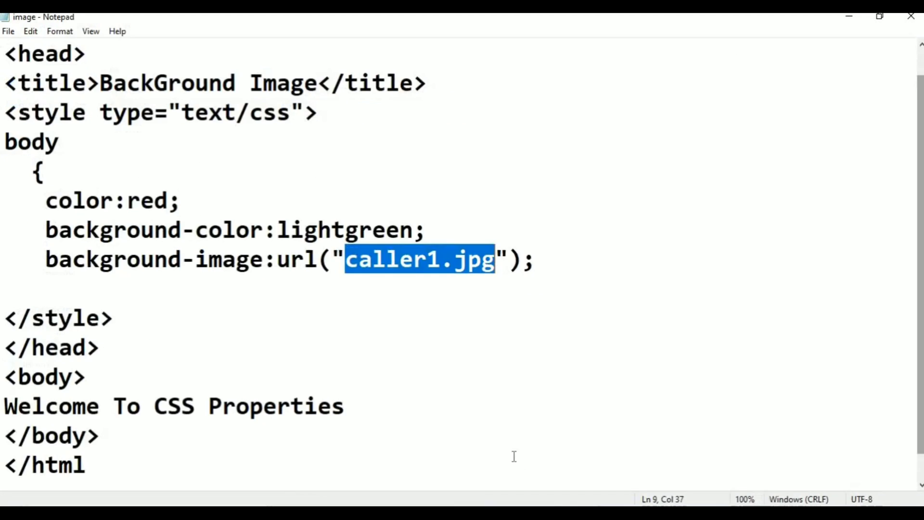
{"action": "left_click_drag", "start_coordinate": [345, 259], "coordinate": [442, 265]}
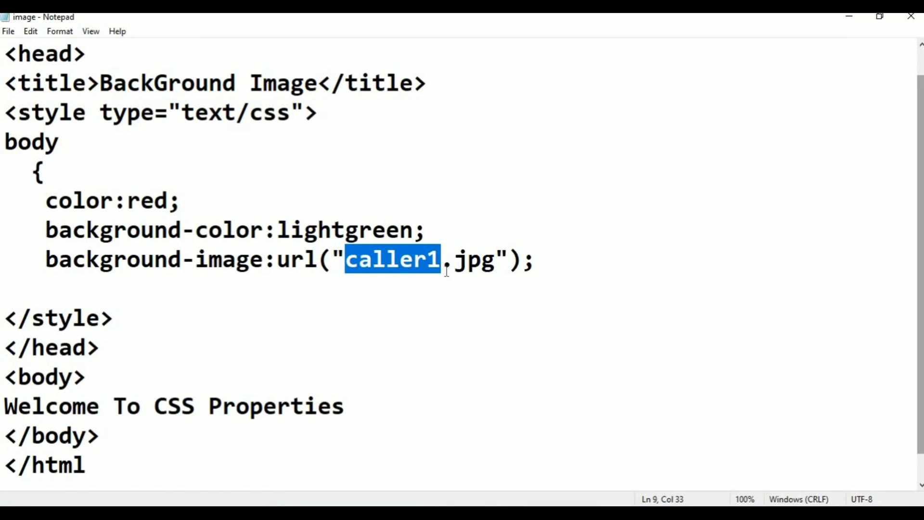
{"action": "type", "text": "shake1"}
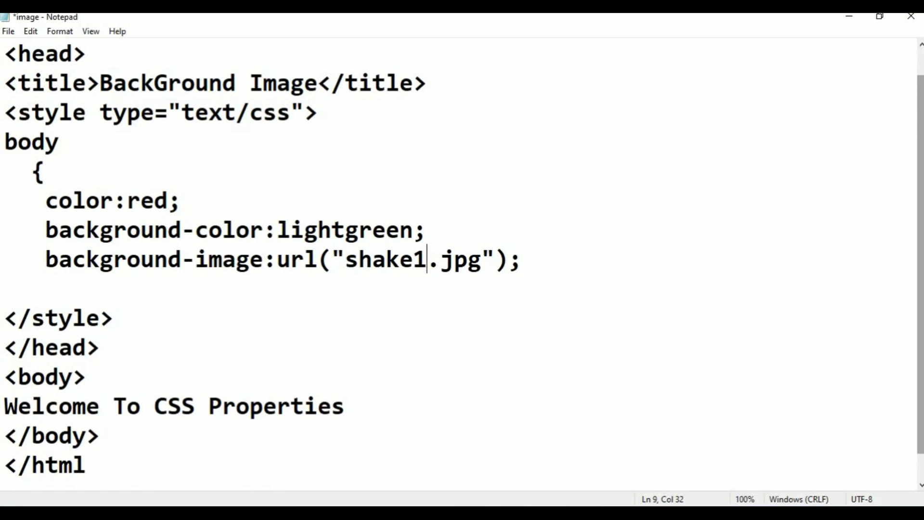
{"action": "key", "text": "ctrl+s"}
{"action": "left_click", "coordinate": [850, 18]}
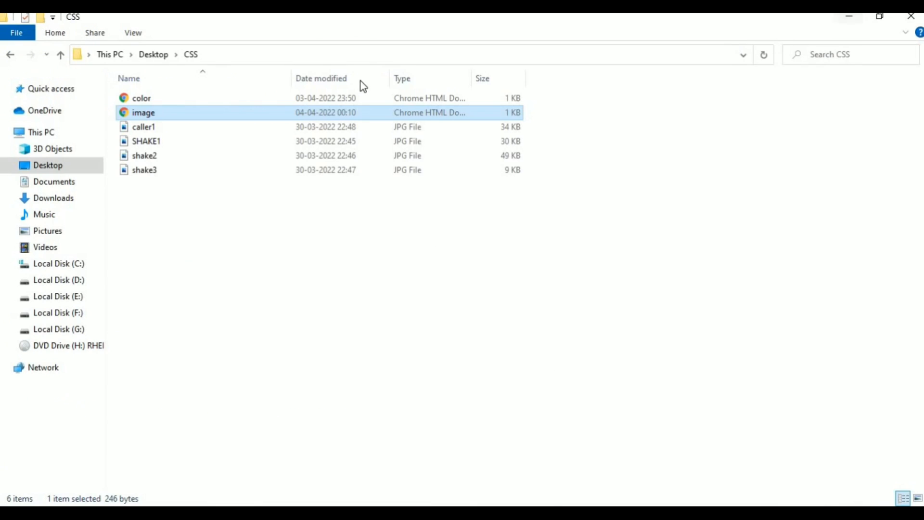
Reload image.html in Chrome to show the tiled shake1 handshake background
{"action": "left_click", "coordinate": [854, 18]}
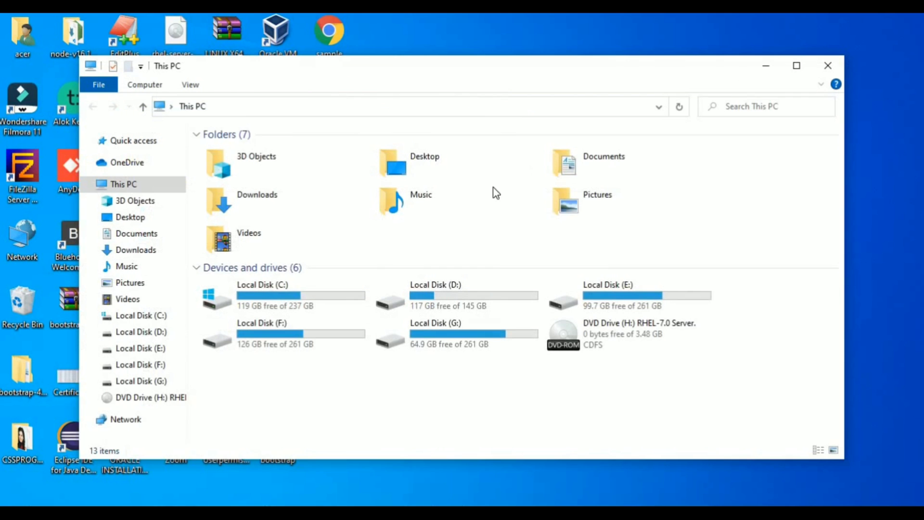
{"action": "key", "text": "alt+Tab"}
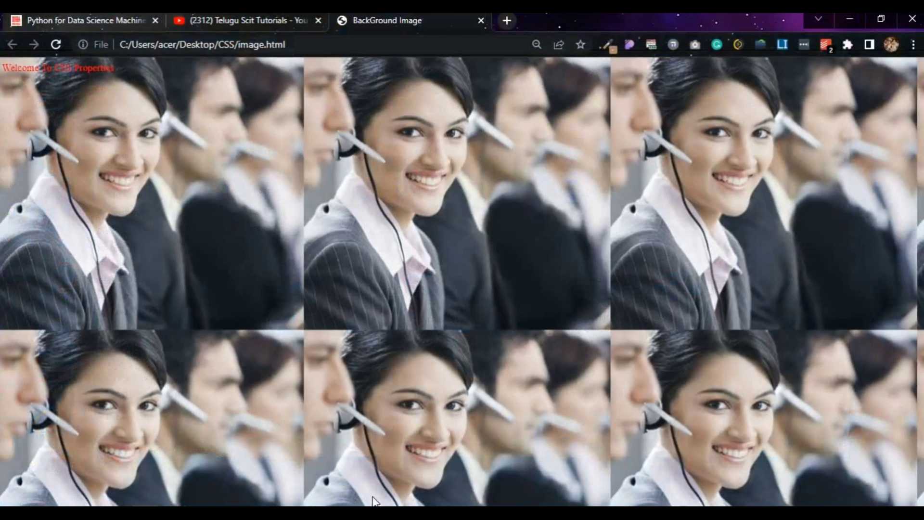
{"action": "left_click", "coordinate": [55, 44]}
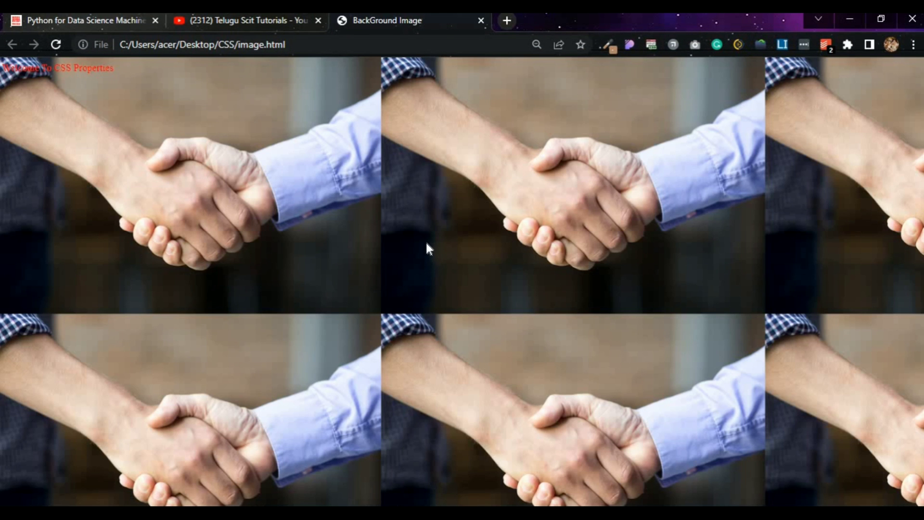
{"action": "scroll", "coordinate": [420, 251], "scroll_direction": "up", "scroll_amount": 2}
{"action": "scroll", "coordinate": [421, 252], "scroll_direction": "down", "scroll_amount": 4}
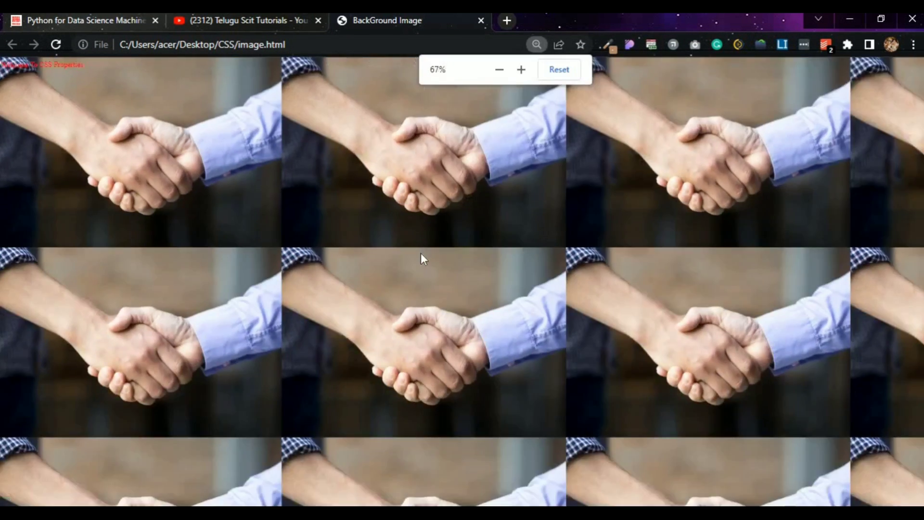
{"action": "scroll", "coordinate": [421, 253], "scroll_direction": "down", "scroll_amount": 3}
{"action": "scroll", "coordinate": [421, 253], "scroll_direction": "up", "scroll_amount": 3, "text": "ctrl"}
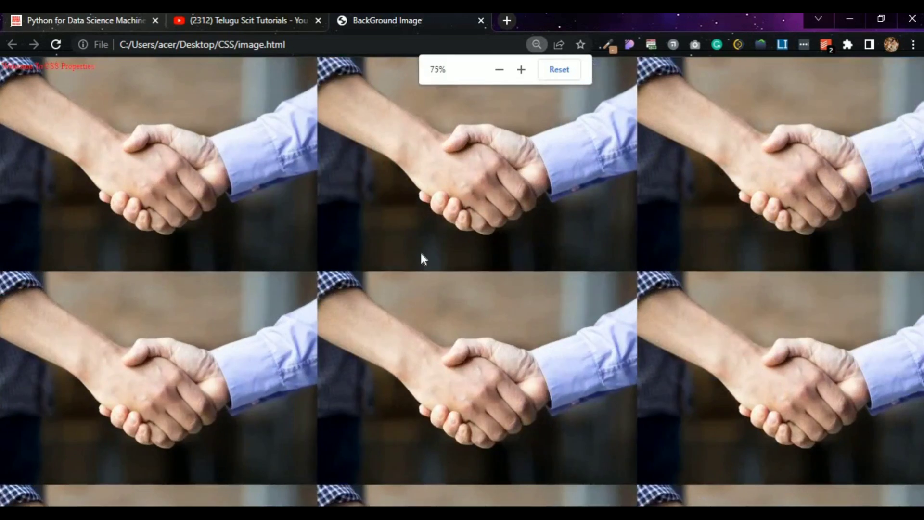
{"action": "scroll", "coordinate": [421, 252], "scroll_direction": "up", "scroll_amount": 3}
{"action": "scroll", "coordinate": [421, 250], "scroll_direction": "down", "scroll_amount": 4}
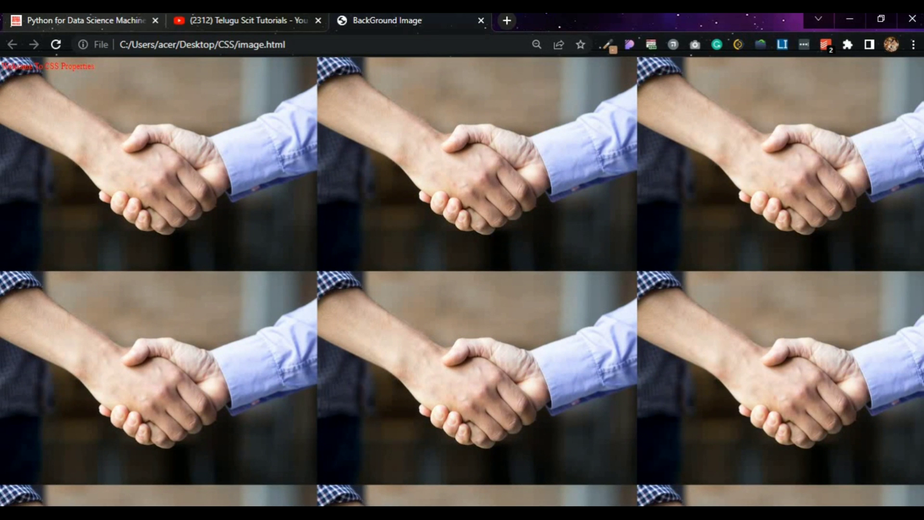
Change the url file name to uppercase SHAKE1.jpg and check the CSS folder window
{"action": "left_click", "coordinate": [577, 512]}
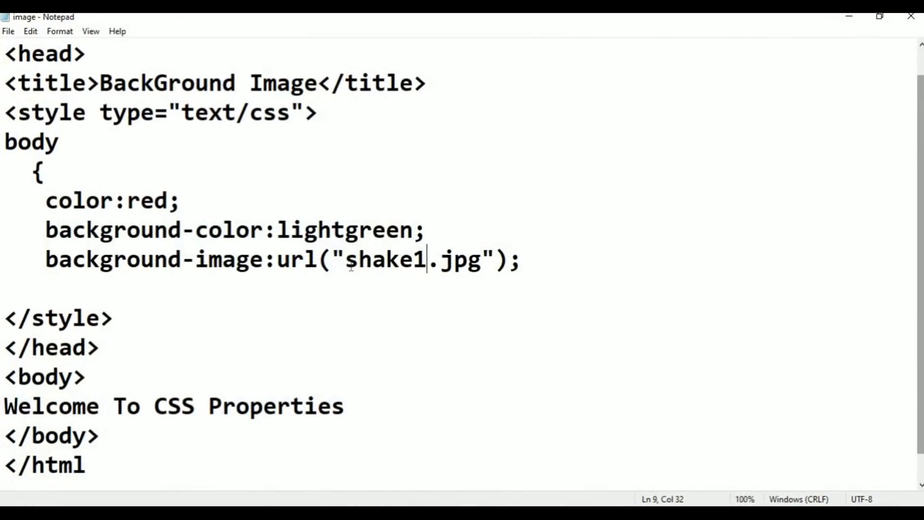
{"action": "left_click_drag", "start_coordinate": [346, 261], "coordinate": [415, 260]}
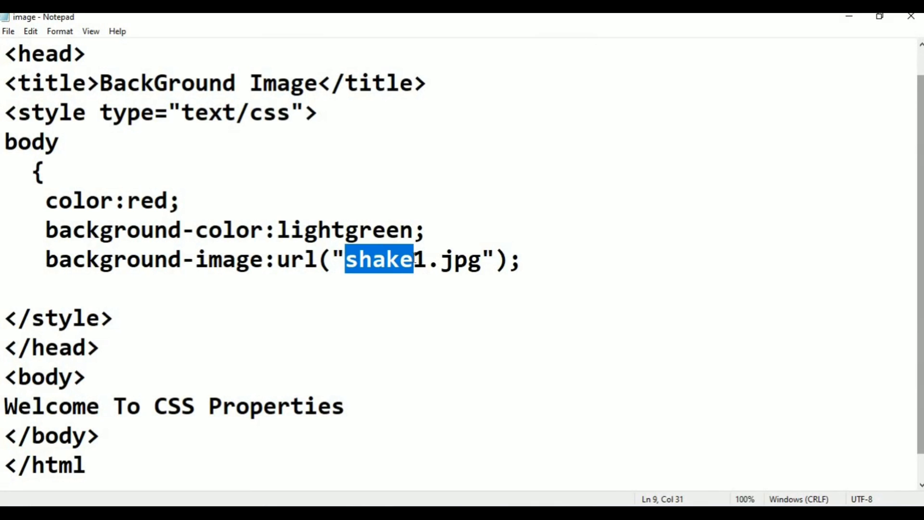
{"action": "type", "text": "SHA"}
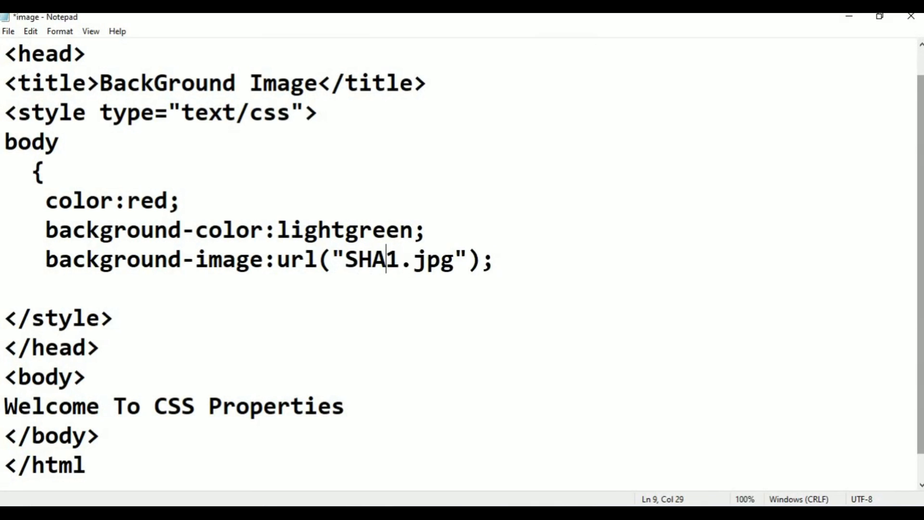
{"action": "type", "text": "KE"}
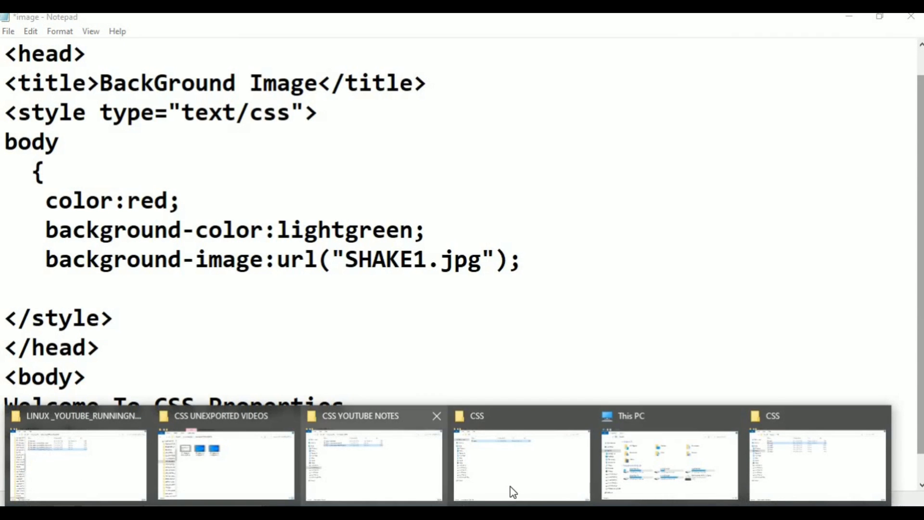
{"action": "left_click", "coordinate": [373, 464]}
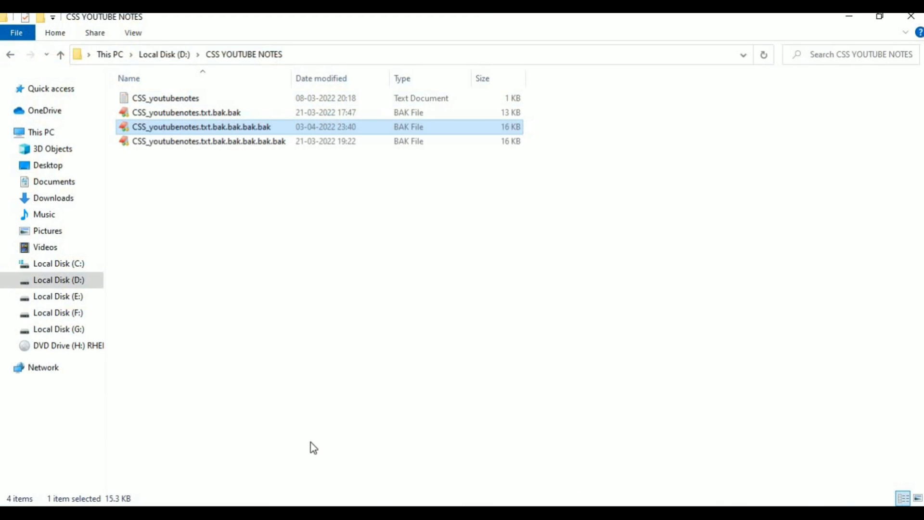
{"action": "left_click", "coordinate": [389, 512]}
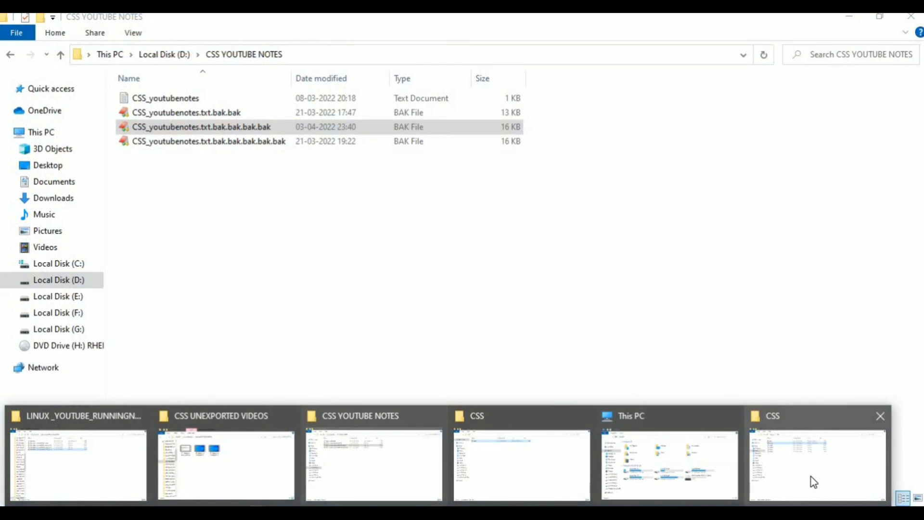
{"action": "left_click", "coordinate": [813, 481]}
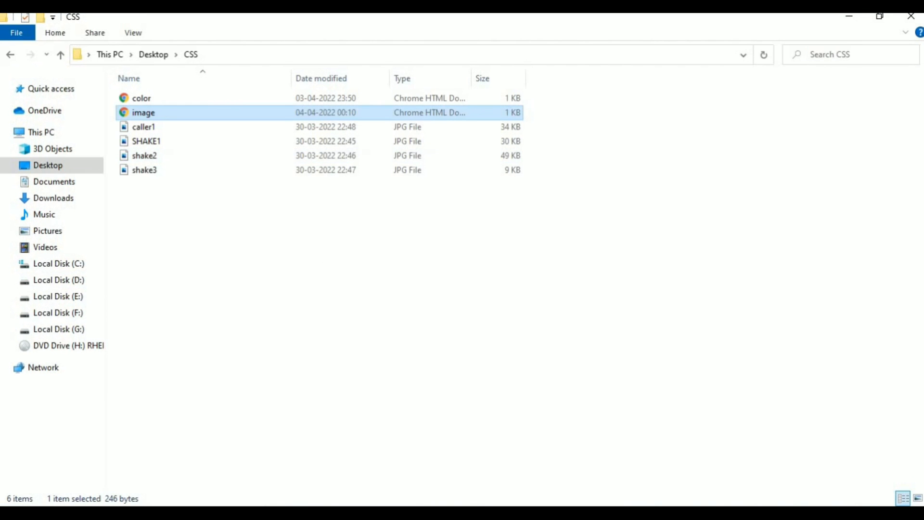
Save the SHAKE1.jpg change in image.html and view the page in Chrome
{"action": "key", "text": "alt+Tab"}
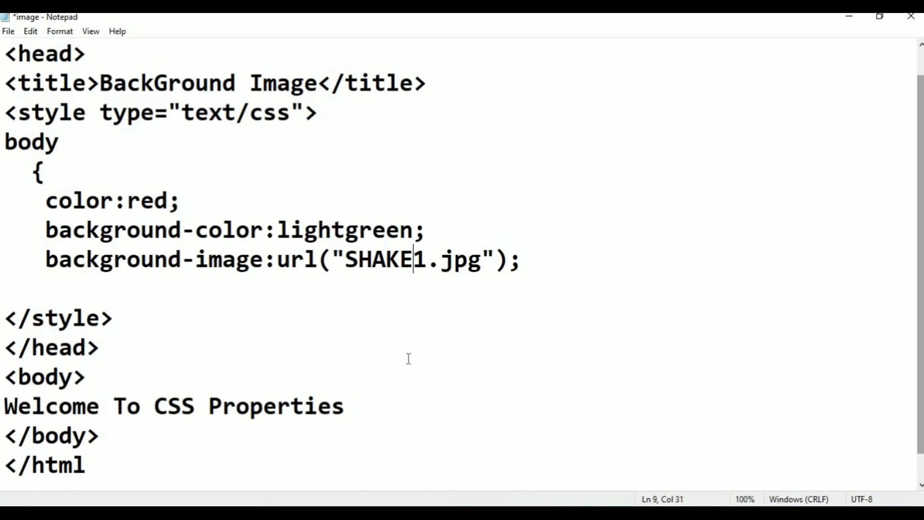
{"action": "key", "text": "ctrl+s"}
{"action": "key", "text": "alt+Tab"}
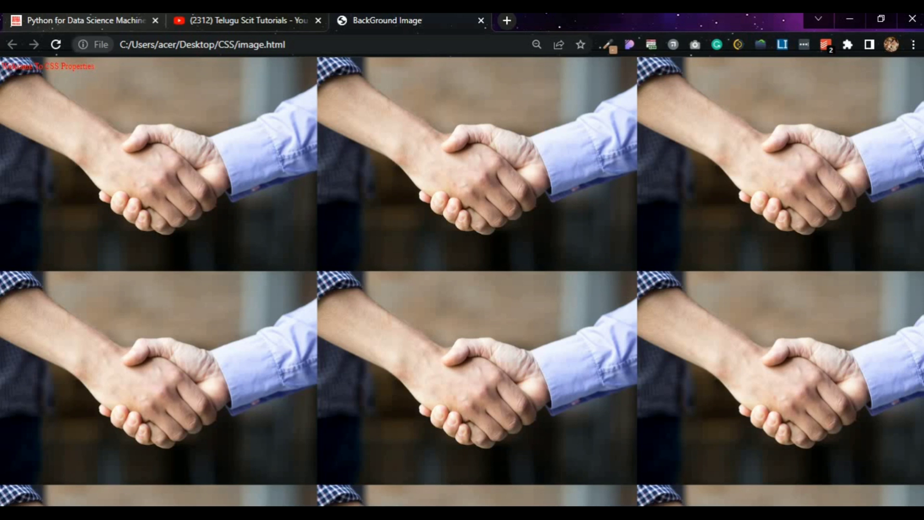
Reload the page in Chrome, then bring back the Desktop CSS folder window
{"action": "left_click", "coordinate": [55, 45]}
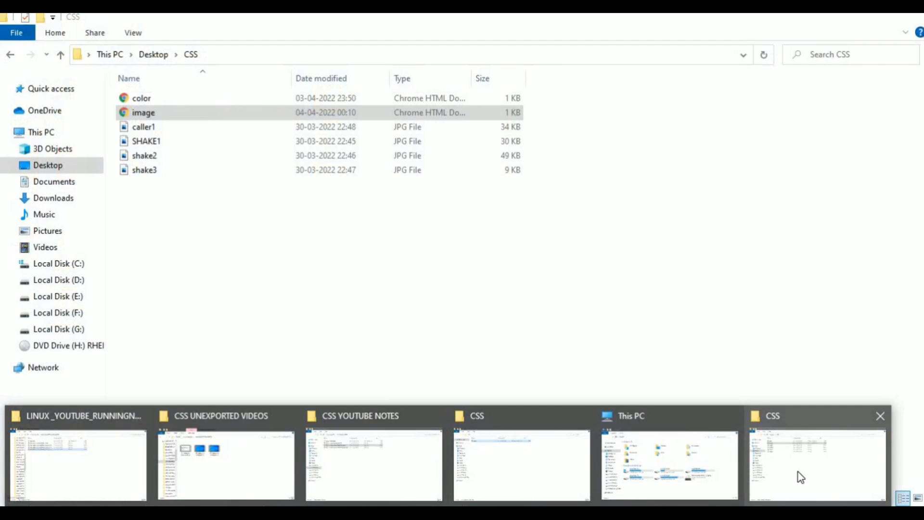
{"action": "left_click", "coordinate": [800, 480]}
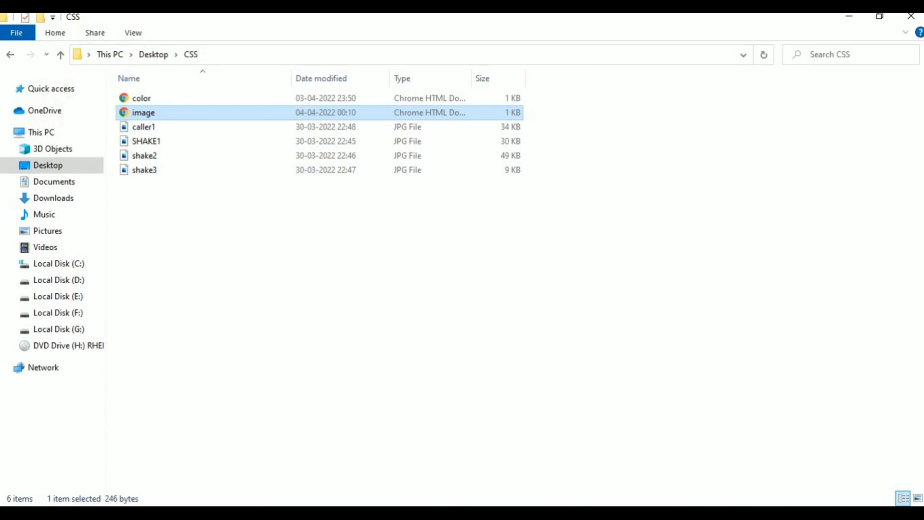
Revert the url to lowercase shake1.jpg, save, and view the page in Chrome
{"action": "key", "text": "alt+Tab"}
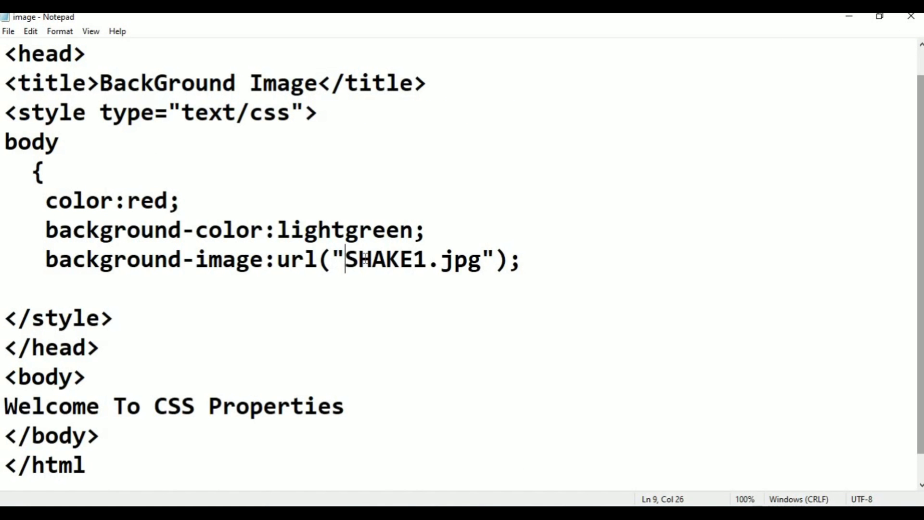
{"action": "left_click_drag", "start_coordinate": [345, 259], "coordinate": [404, 264]}
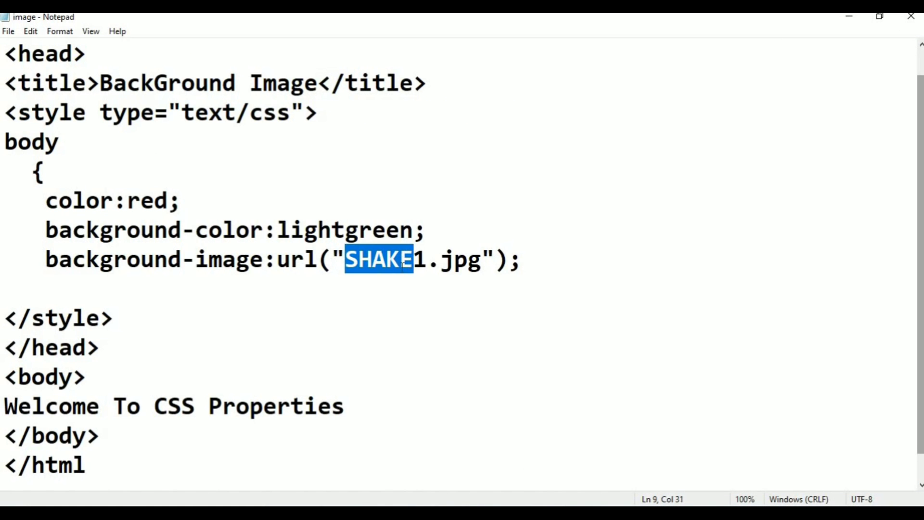
{"action": "type", "text": "shake"}
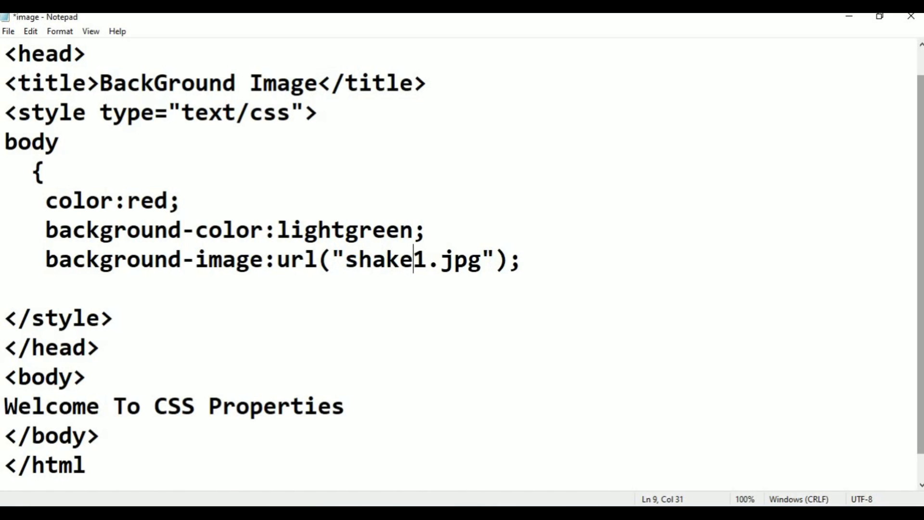
{"action": "key", "text": "ctrl+s"}
{"action": "key", "text": "alt+Tab"}
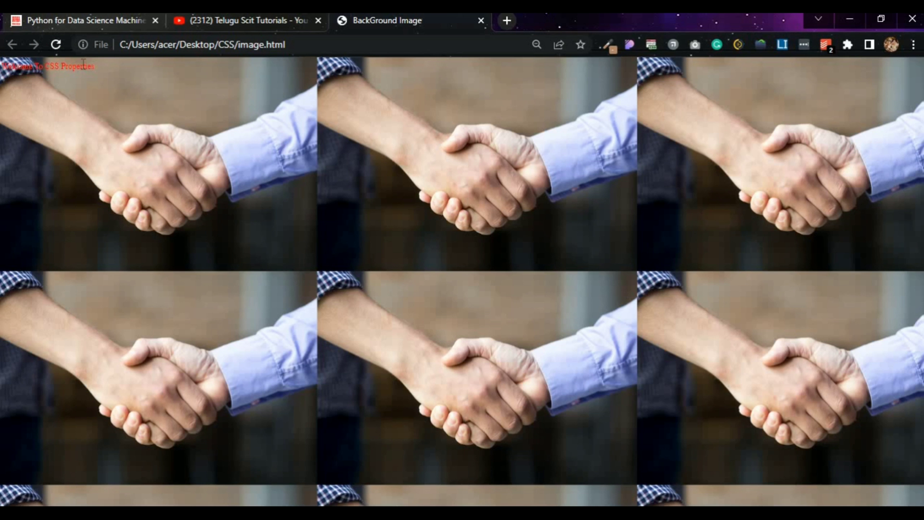